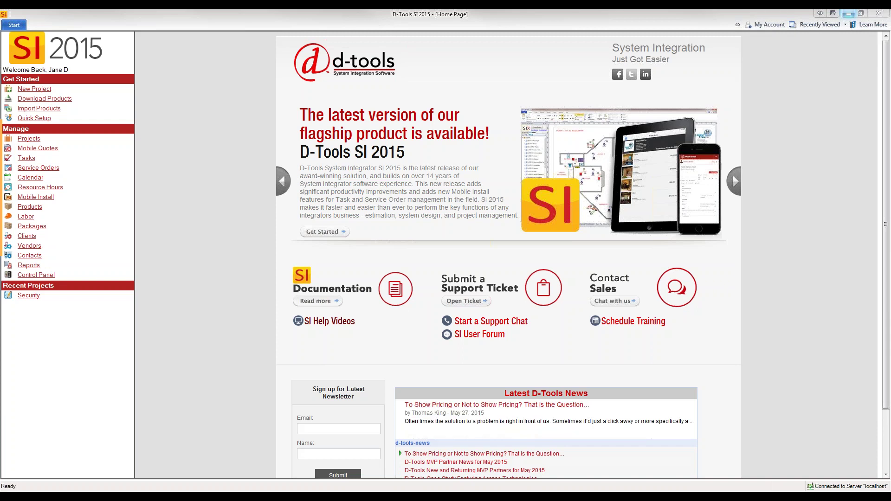
# Open the project list and review the Vergara Home - Security project's revisions and its options for promoting a revision.
pyautogui.click(31, 141)
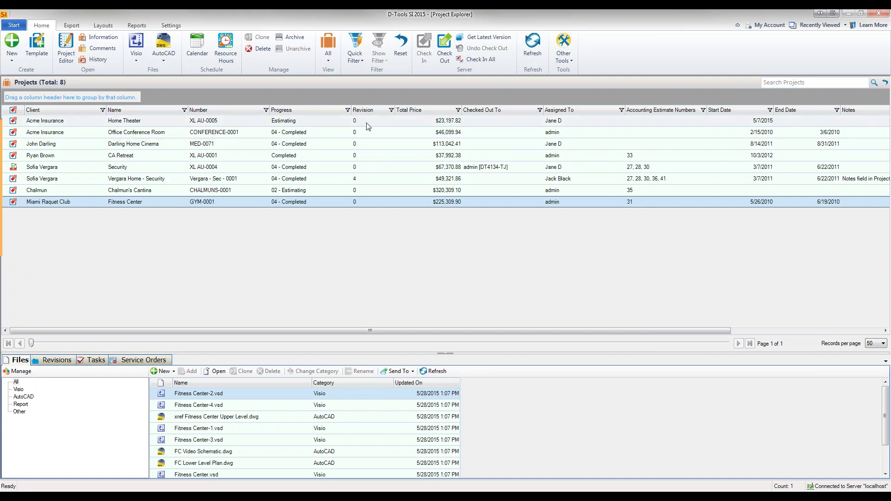
pyautogui.click(372, 183)
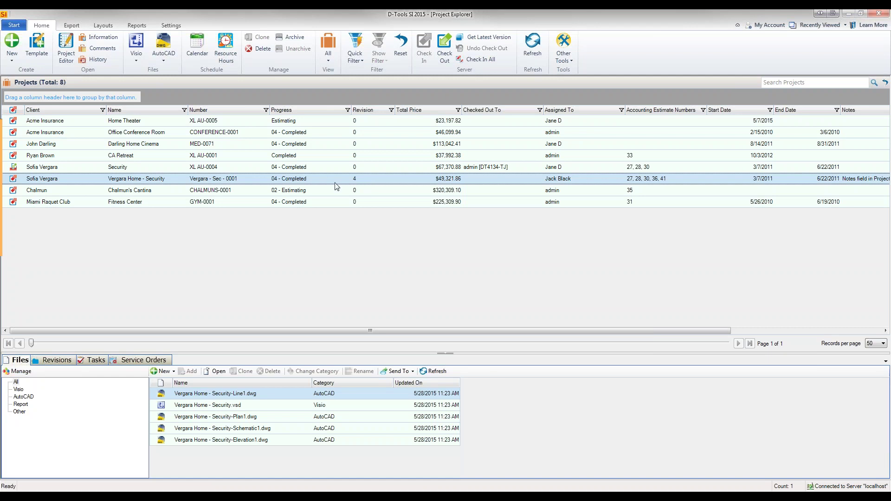
pyautogui.click(56, 360)
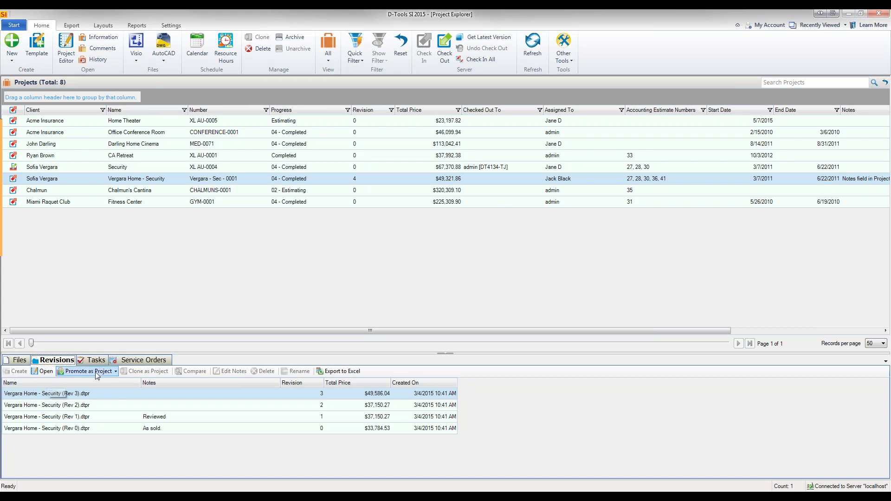
pyautogui.click(116, 372)
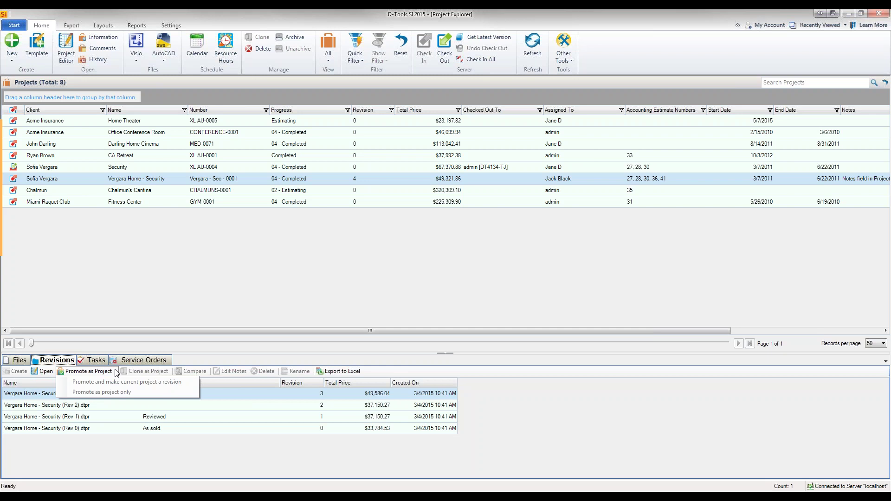
pyautogui.click(153, 374)
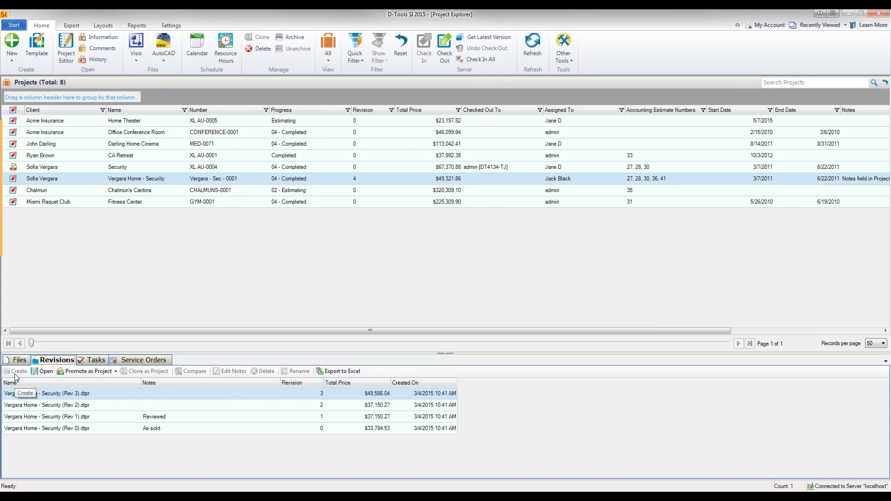
# Check out the Vergara Home - Security project.
pyautogui.rightClick(121, 182)
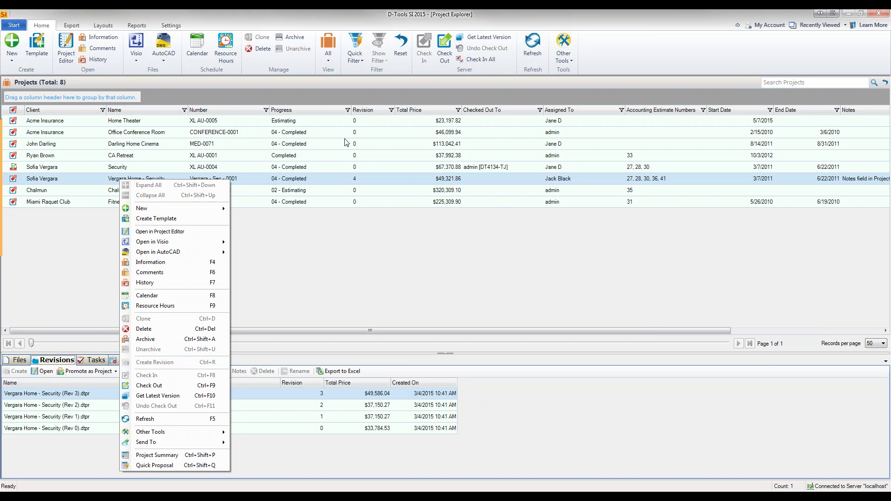
pyautogui.click(446, 62)
pyautogui.click(445, 61)
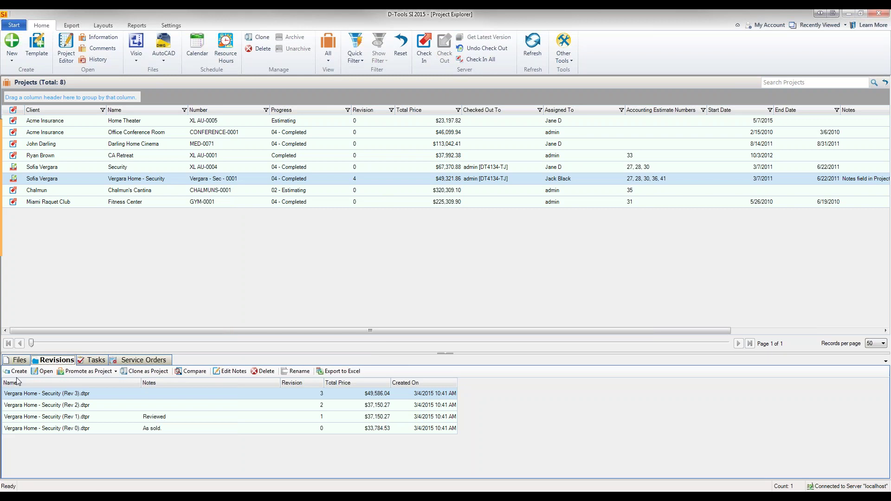
# Check out the Chalmun's Cantina project and create a revision named "Chalmun's Cantina (Rev 0)" with the note "As sold".
pyautogui.click(58, 192)
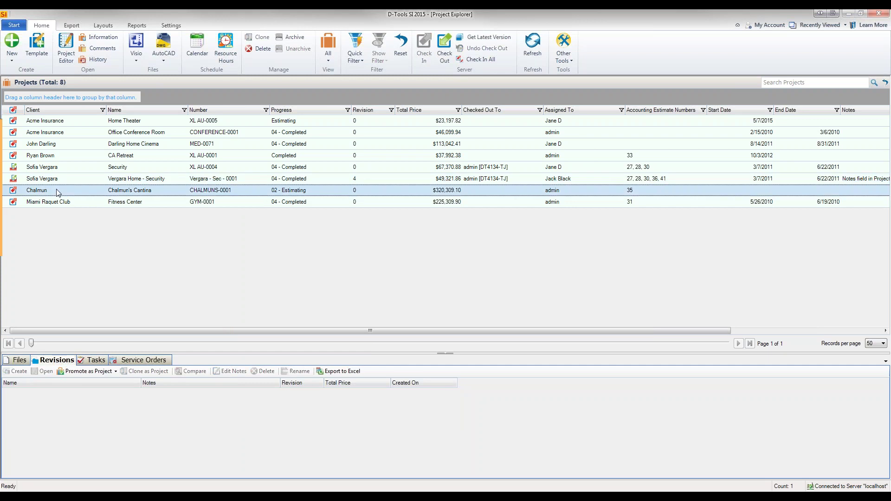
pyautogui.click(445, 49)
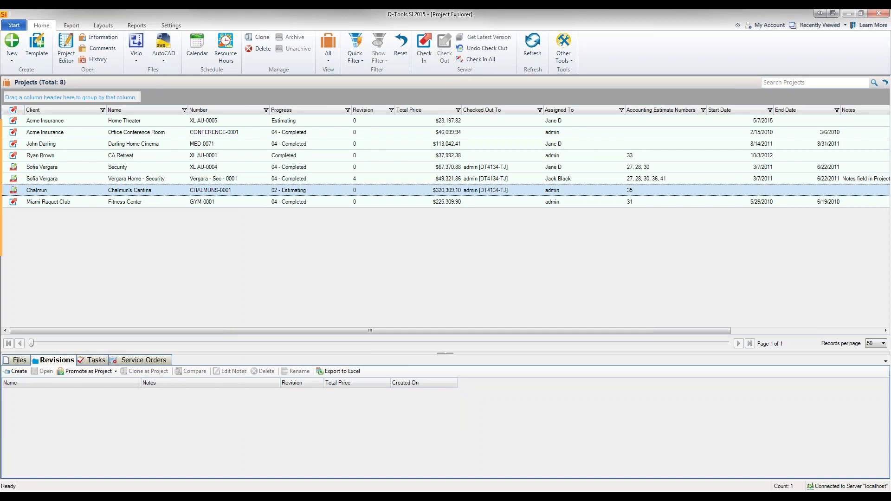
pyautogui.click(14, 372)
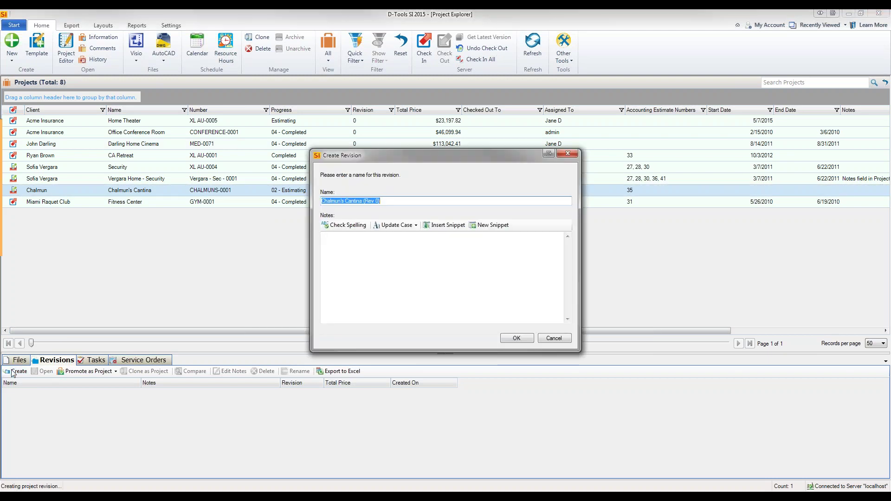
pyautogui.click(420, 200)
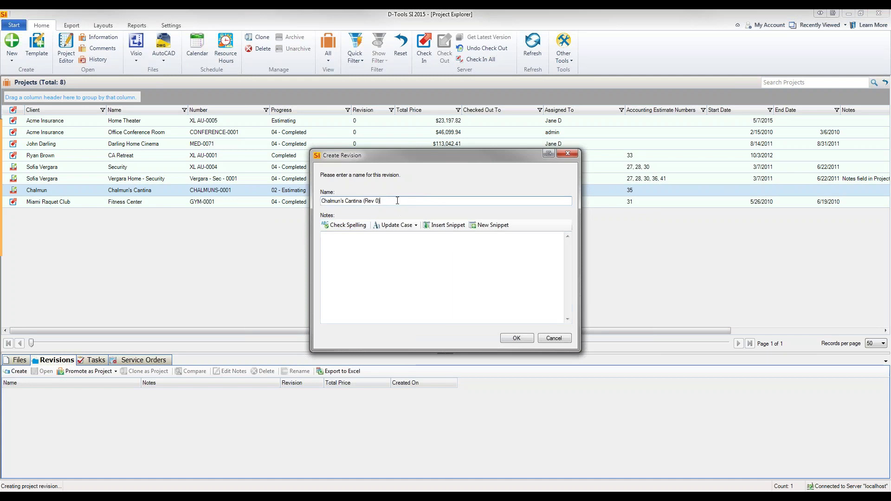
pyautogui.moveTo(380, 201); pyautogui.dragTo(365, 203)
pyautogui.click(391, 279)
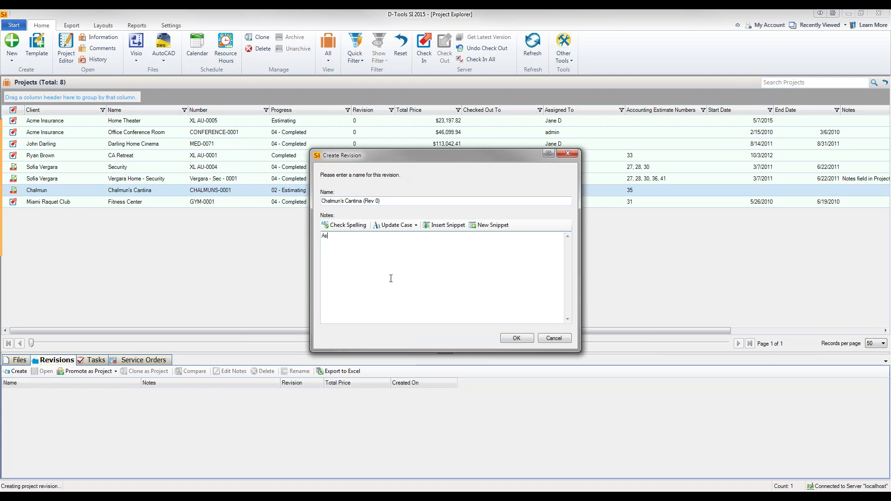
pyautogui.write('As sold')
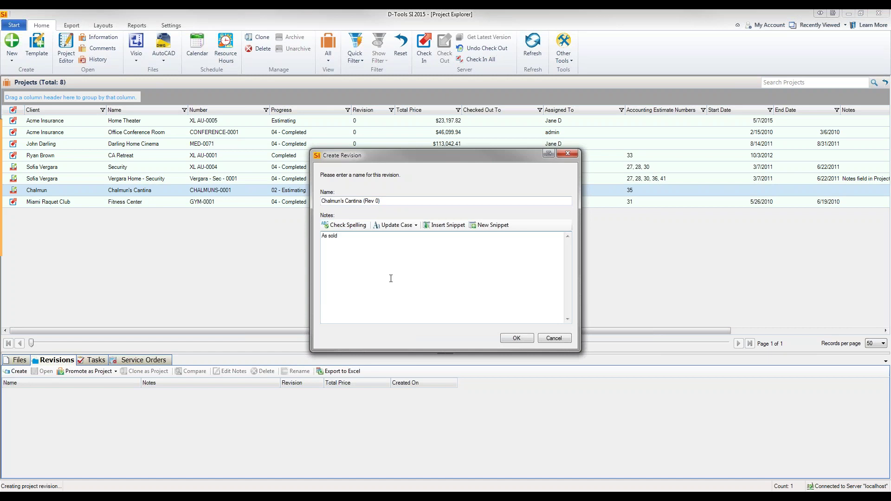
pyautogui.click(510, 342)
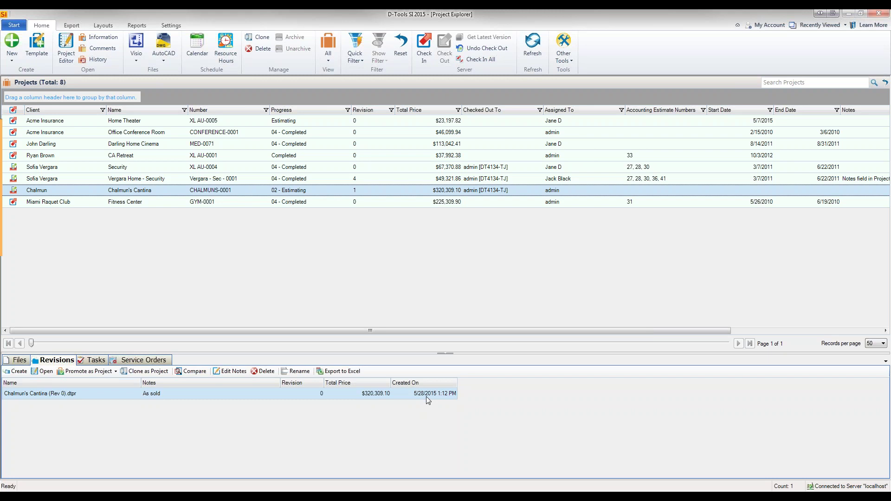
# Open the Chalmun's Cantina project in a maximized Project Editor and collapse all item rows.
pyautogui.doubleClick(245, 195)
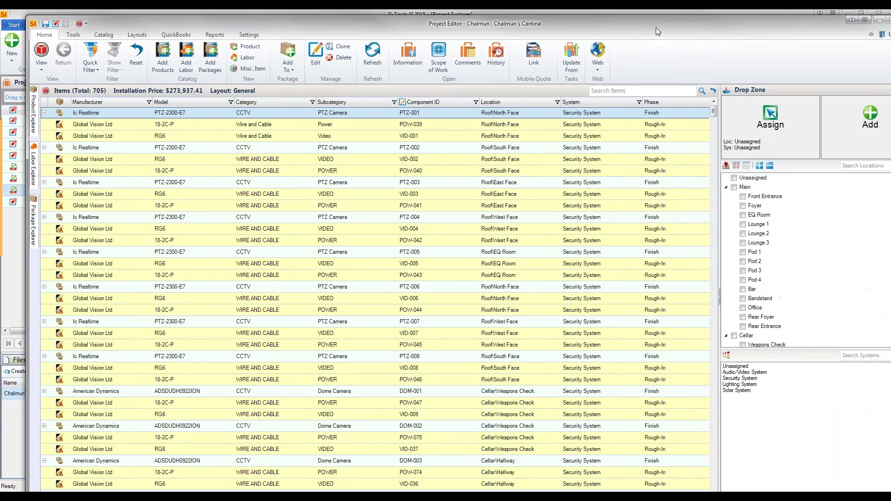
pyautogui.moveTo(656, 28); pyautogui.dragTo(890, 32)
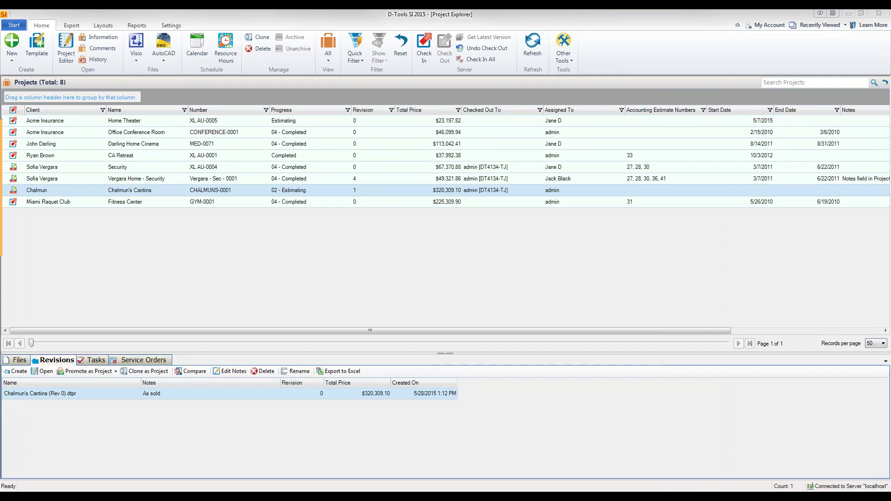
pyautogui.moveTo(890, 31); pyautogui.dragTo(651, 29)
pyautogui.doubleClick(651, 29)
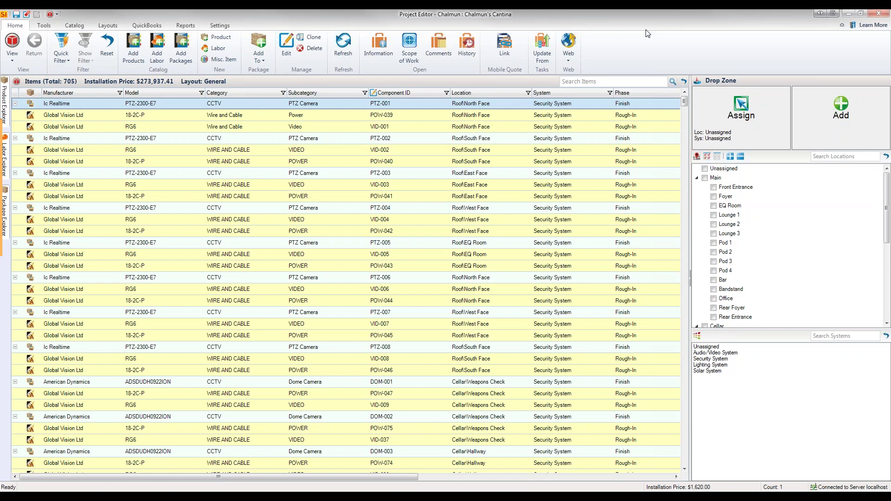
pyautogui.rightClick(73, 109)
pyautogui.click(110, 146)
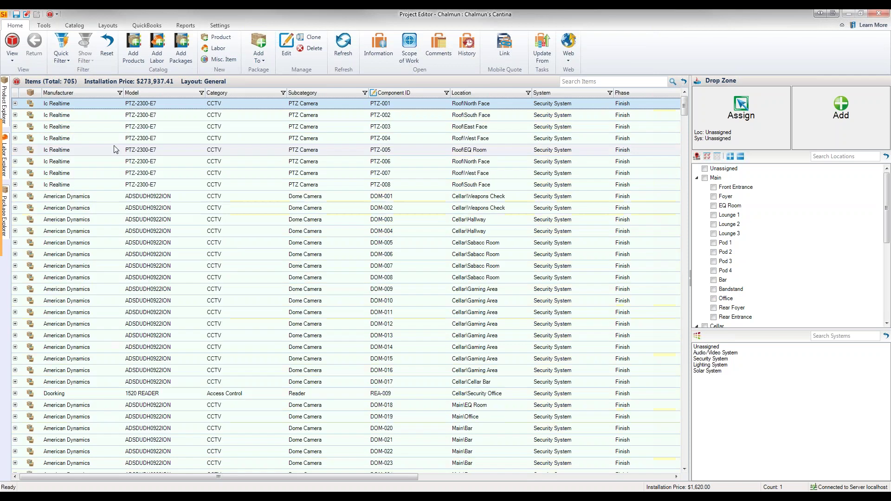
# Examine the price details of the Active Thermal Management 00-203-01 fan FAN-001, leaving the product unedited.
pyautogui.scroll(-5, 133, 160)
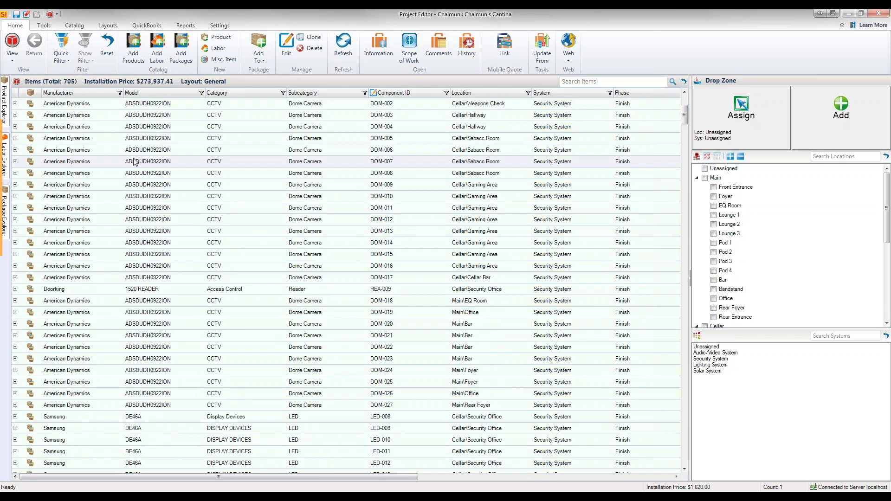
pyautogui.scroll(-5, 141, 170)
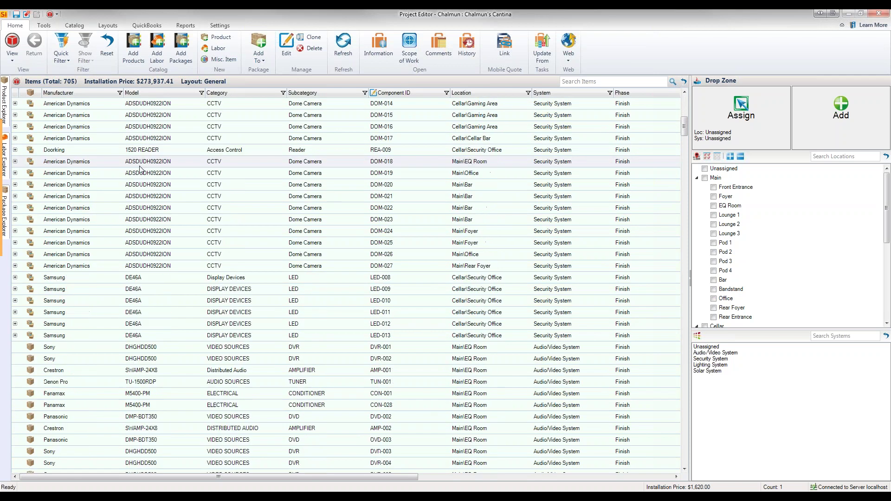
pyautogui.scroll(-6, 143, 175)
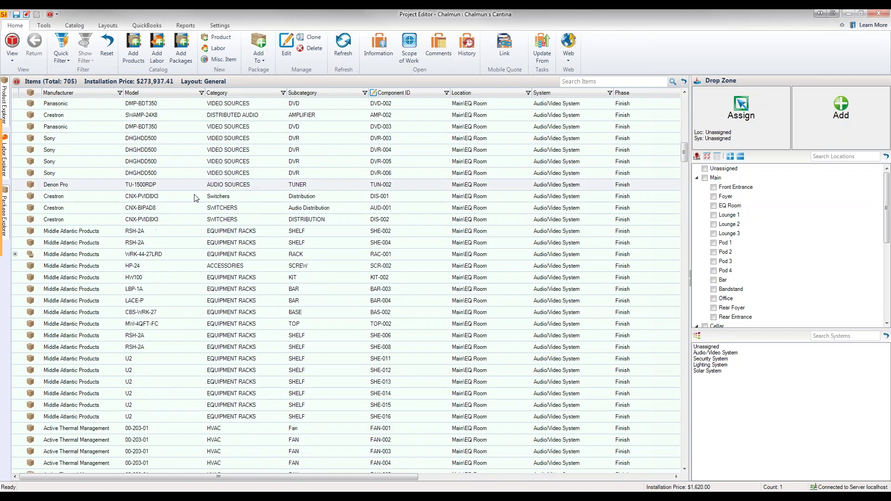
pyautogui.scroll(-4, 226, 226)
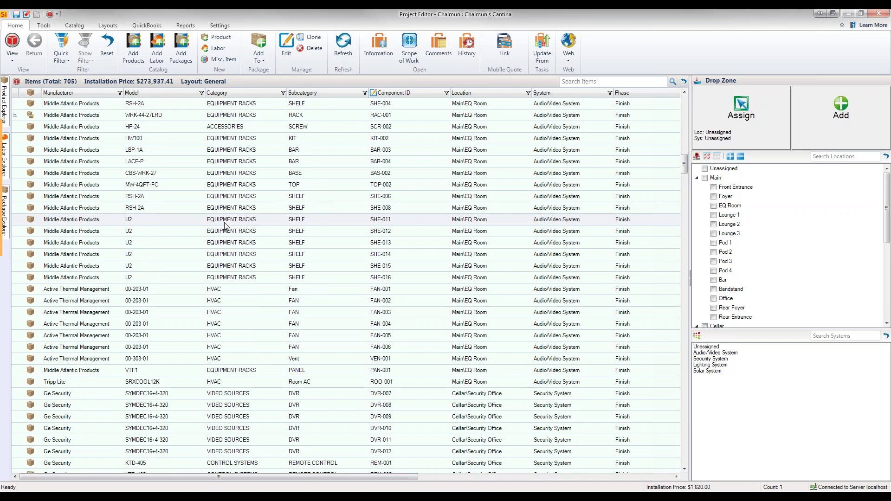
pyautogui.scroll(-2, 226, 226)
pyautogui.scroll(-1, 225, 226)
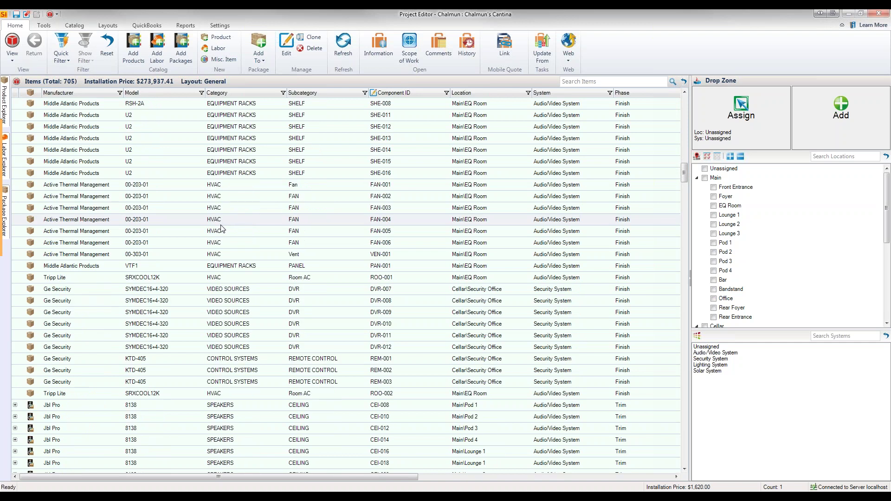
pyautogui.doubleClick(139, 185)
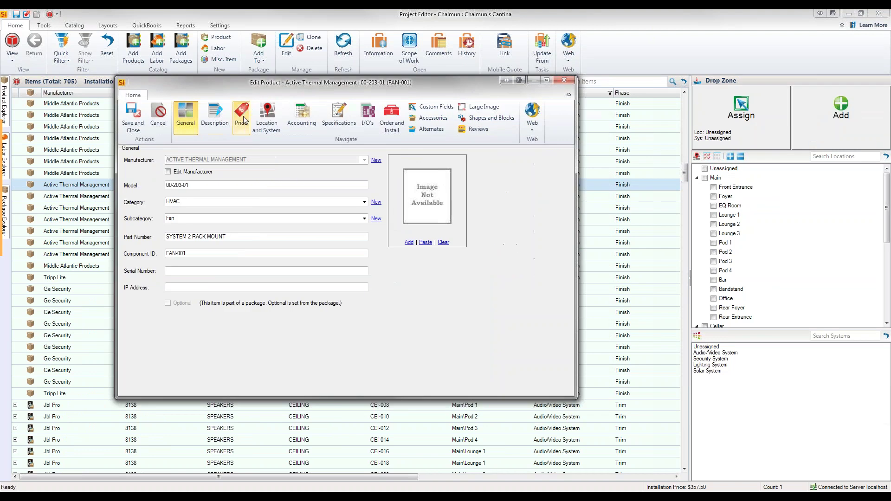
pyautogui.click(242, 120)
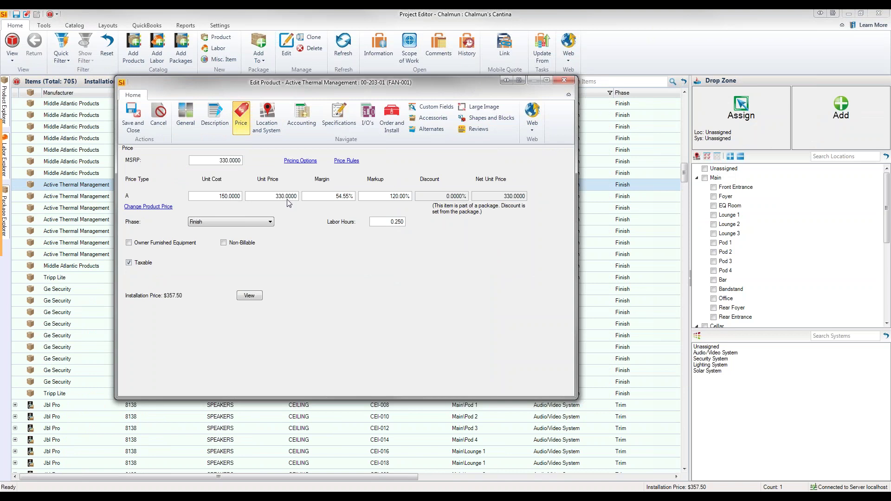
pyautogui.click(564, 81)
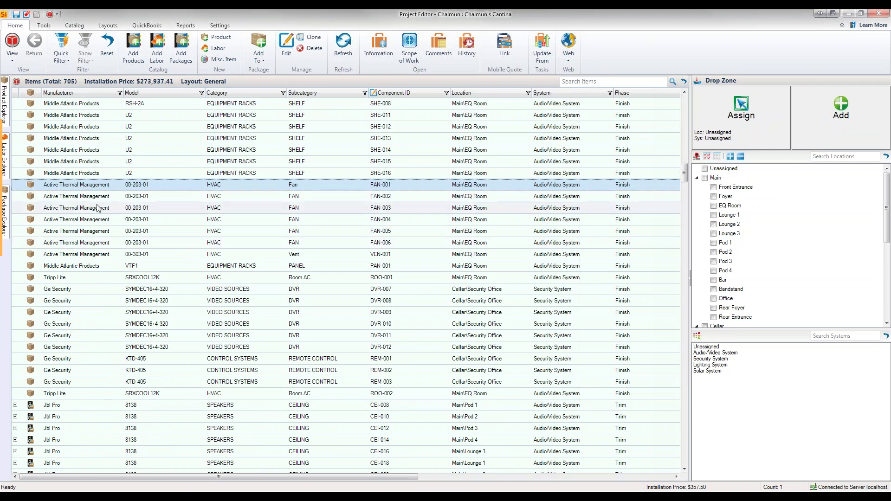
# Mass update the unit price to 400 for the Active Thermal Management items FAN-001 through VEN-001, including similar items.
pyautogui.keyDown('shift'); pyautogui.click(120, 255); pyautogui.keyUp('shift')
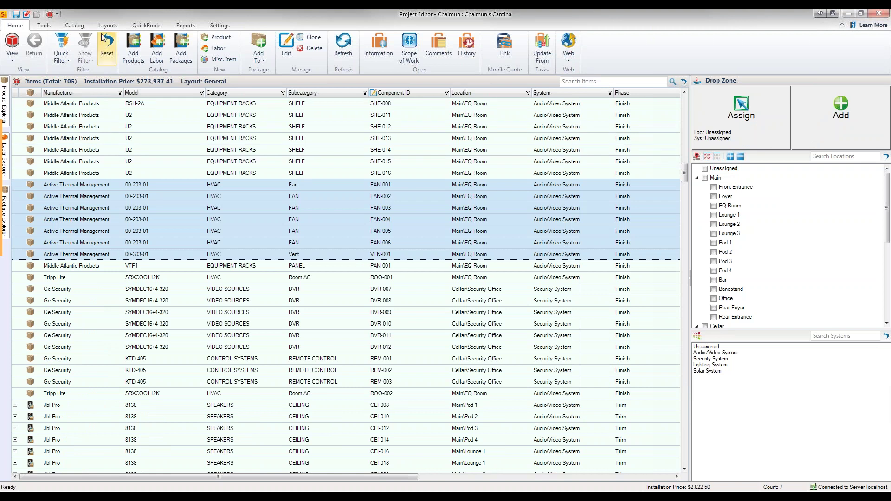
pyautogui.click(46, 26)
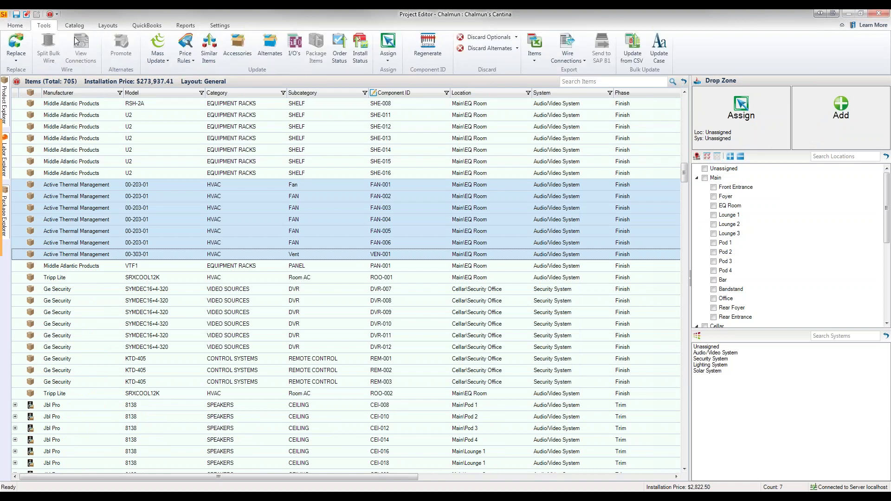
pyautogui.click(157, 57)
pyautogui.click(171, 73)
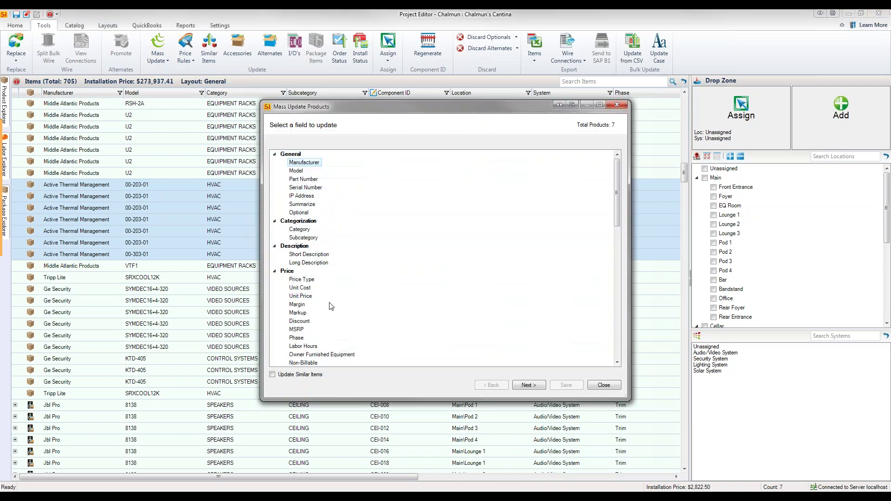
pyautogui.click(301, 296)
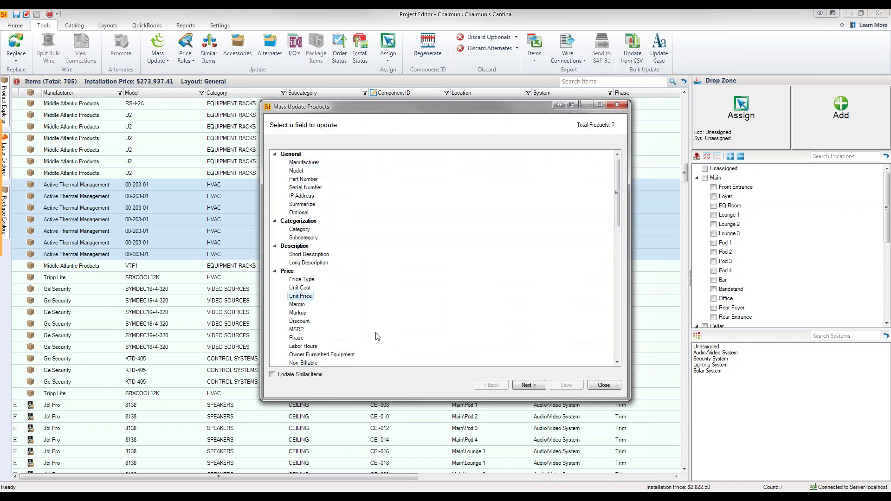
pyautogui.click(528, 387)
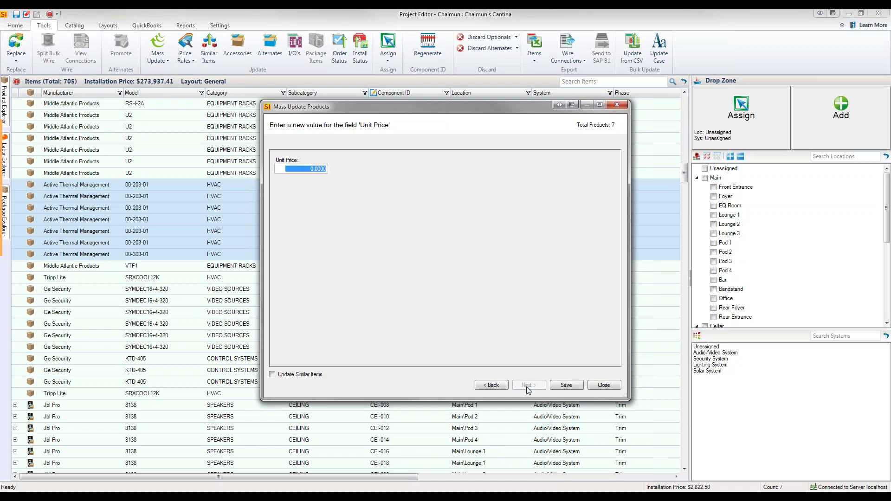
pyautogui.click(303, 168)
pyautogui.write('40')
pyautogui.click(319, 376)
pyautogui.click(578, 386)
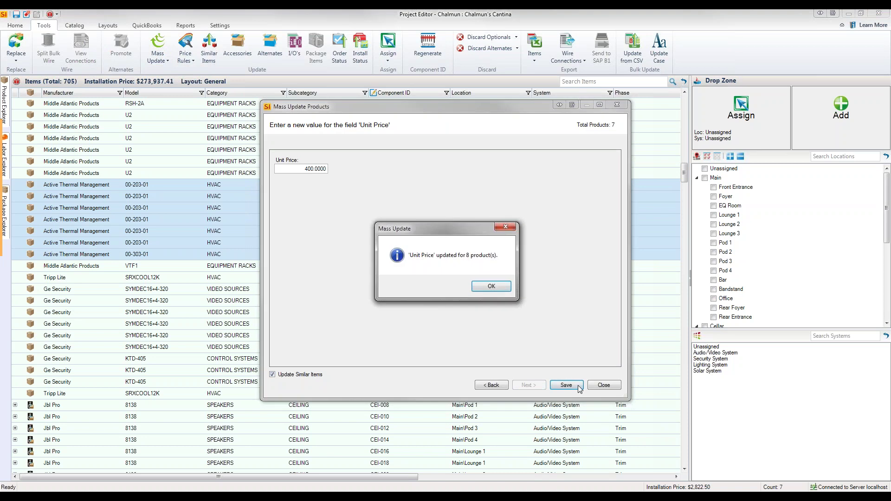
pyautogui.click(488, 292)
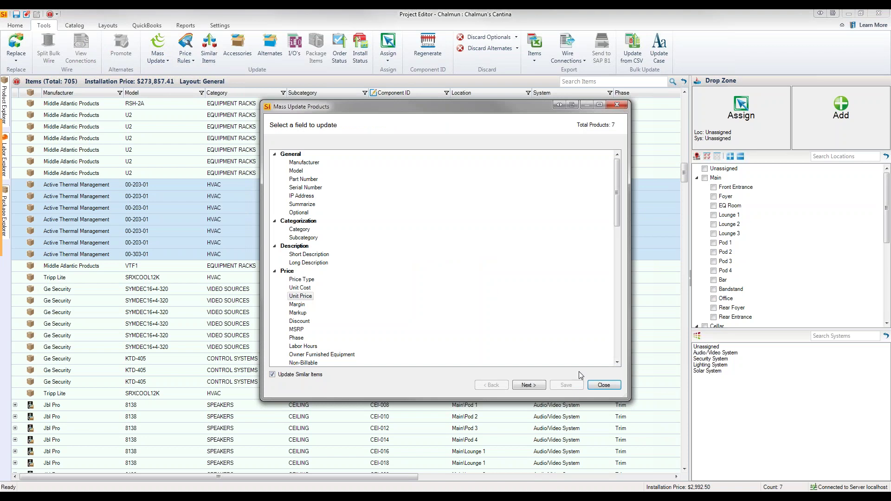
pyautogui.click(603, 385)
# Check the unit price of the Active Thermal Management fan FAN-005.
pyautogui.doubleClick(150, 229)
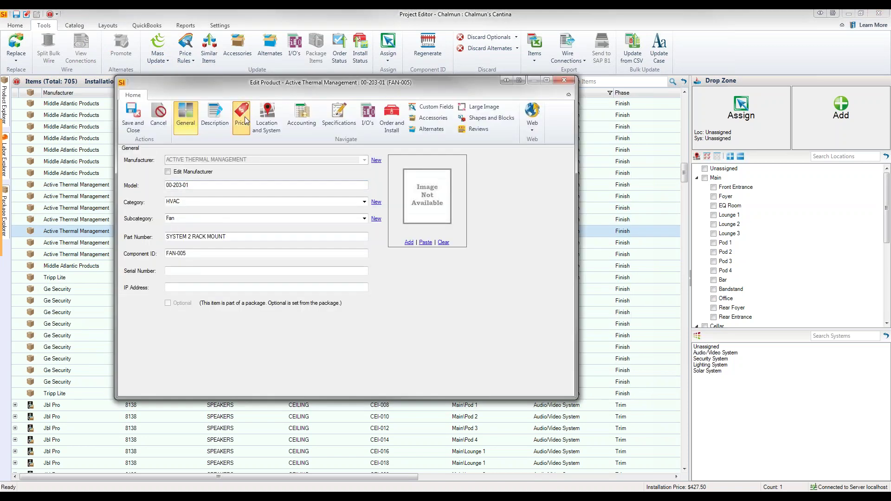
pyautogui.click(241, 119)
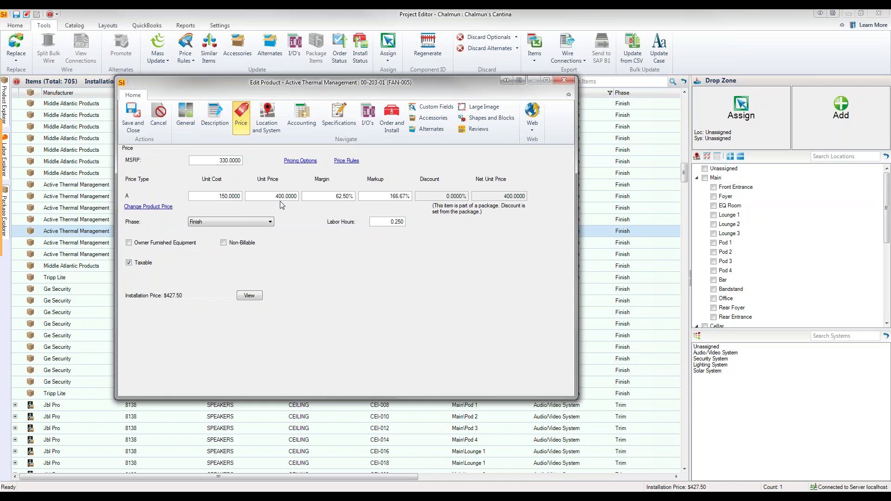
# Delete the six Samsung DE46A display devices LED-014 through LED-019 from the project.
pyautogui.click(564, 81)
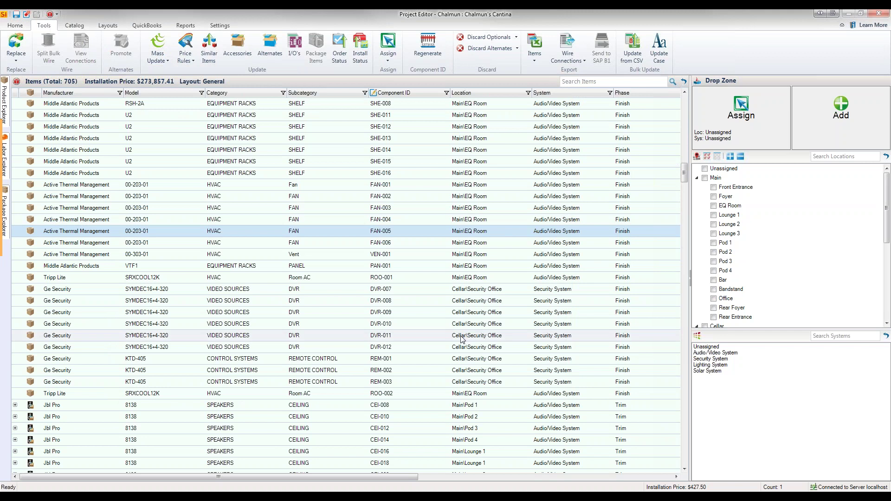
pyautogui.click(685, 176)
pyautogui.moveTo(684, 177); pyautogui.dragTo(684, 207)
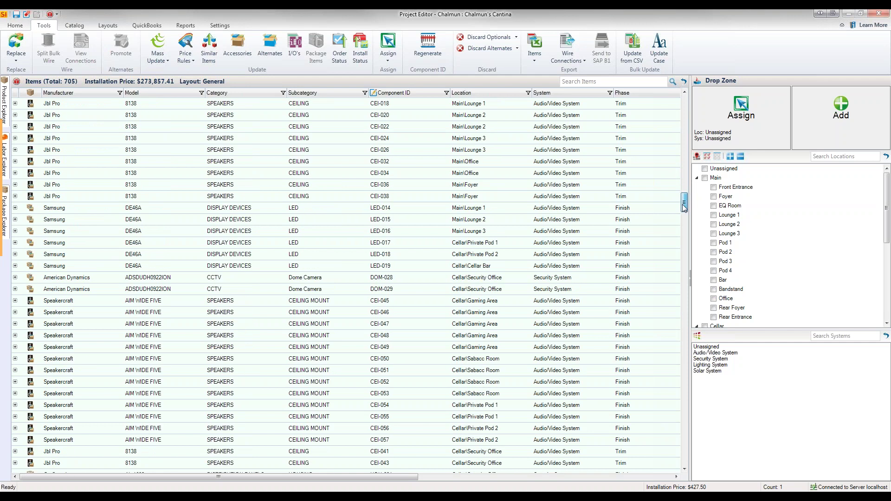
pyautogui.moveTo(684, 208); pyautogui.dragTo(685, 208)
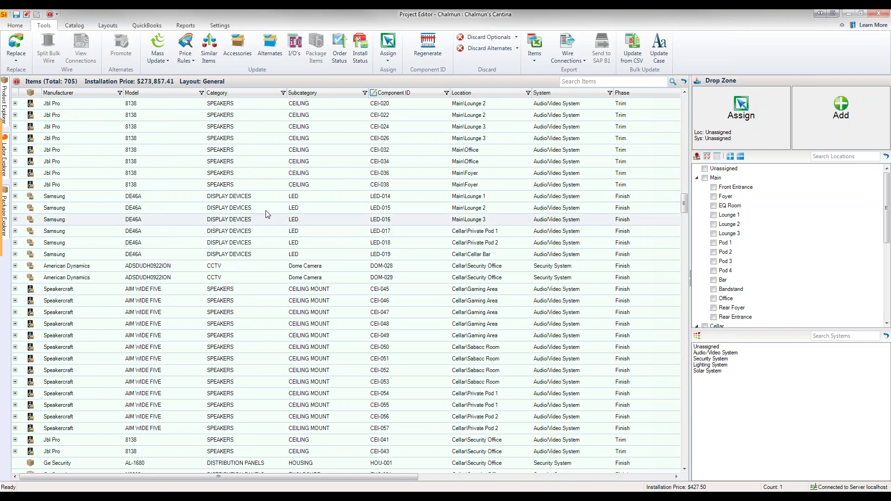
pyautogui.click(244, 200)
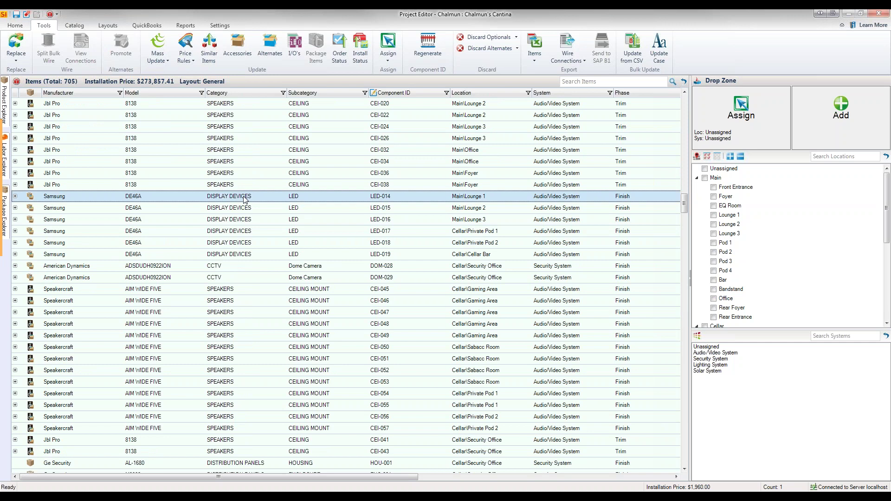
pyautogui.keyDown('shift'); pyautogui.click(263, 258); pyautogui.keyUp('shift')
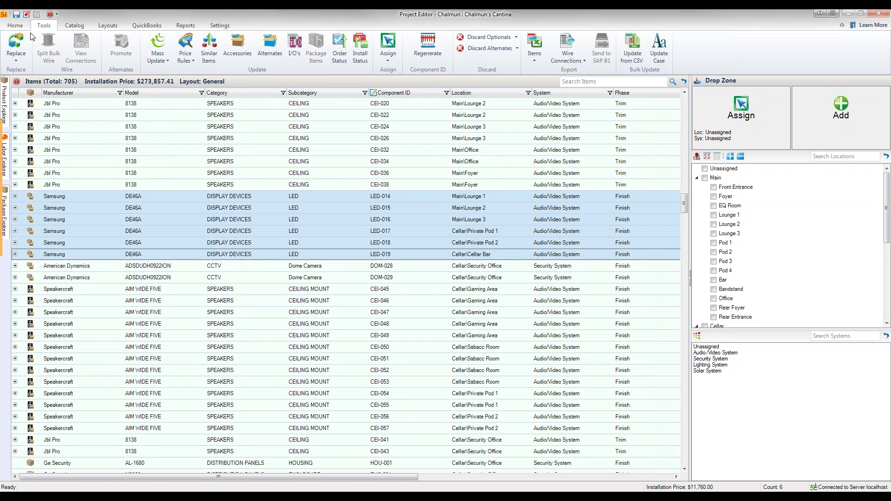
pyautogui.click(14, 26)
pyautogui.click(310, 49)
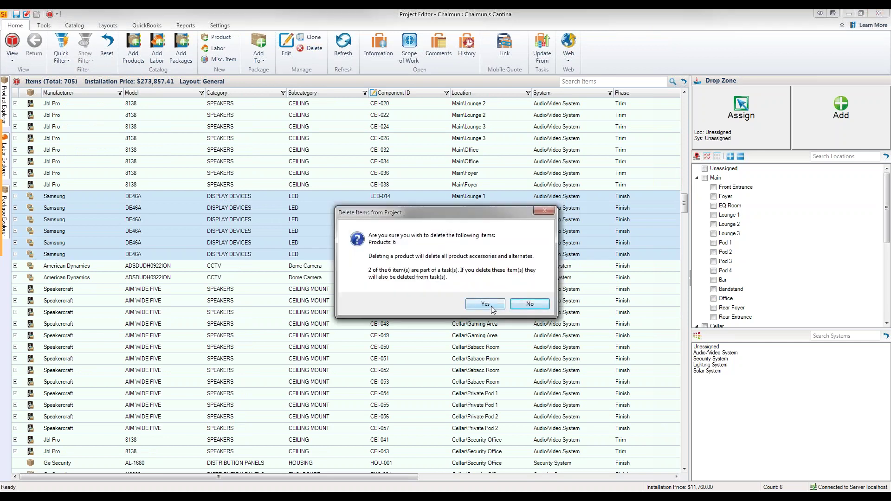
pyautogui.click(492, 310)
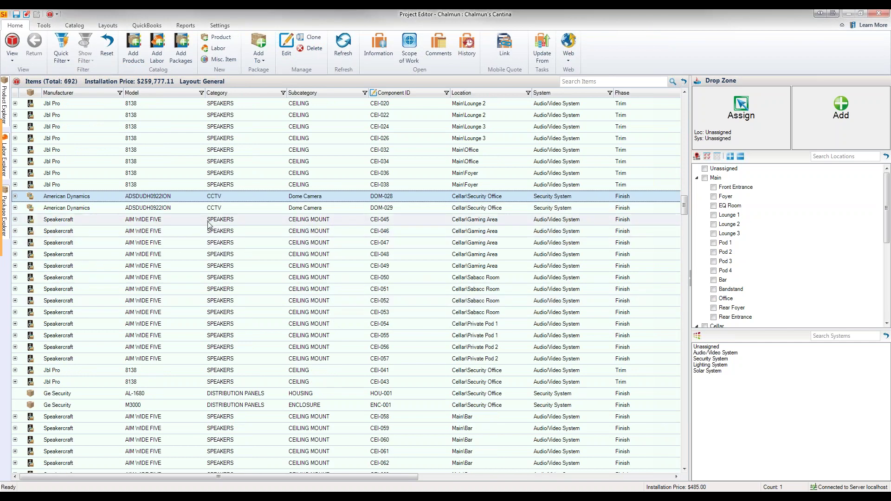
pyautogui.scroll(6, 215, 214)
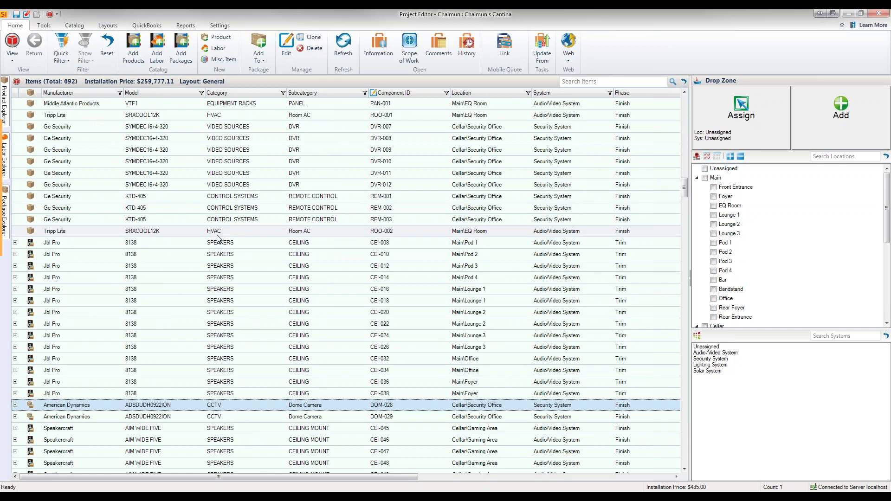
pyautogui.scroll(3, 217, 237)
pyautogui.scroll(1, 217, 239)
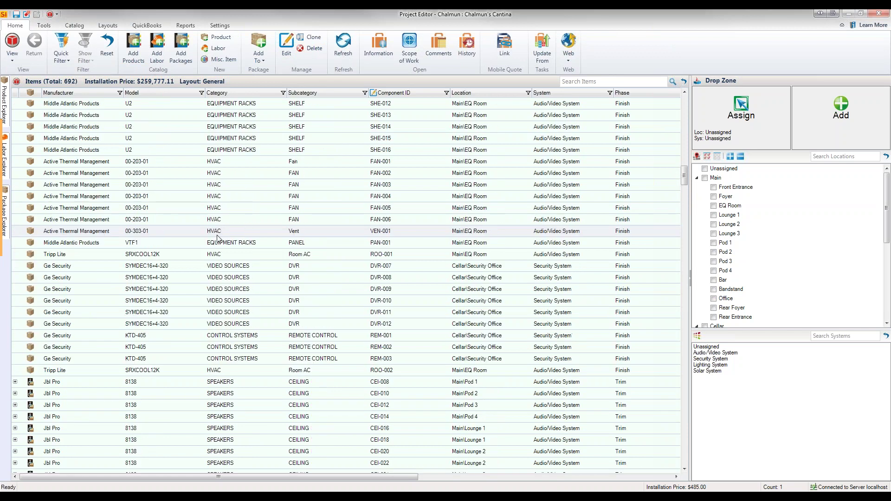
pyautogui.scroll(5, 218, 240)
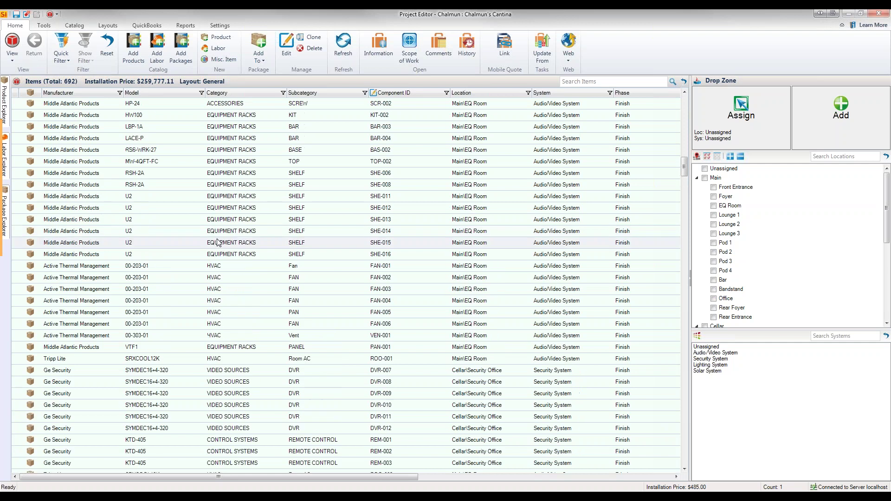
pyautogui.scroll(1, 218, 244)
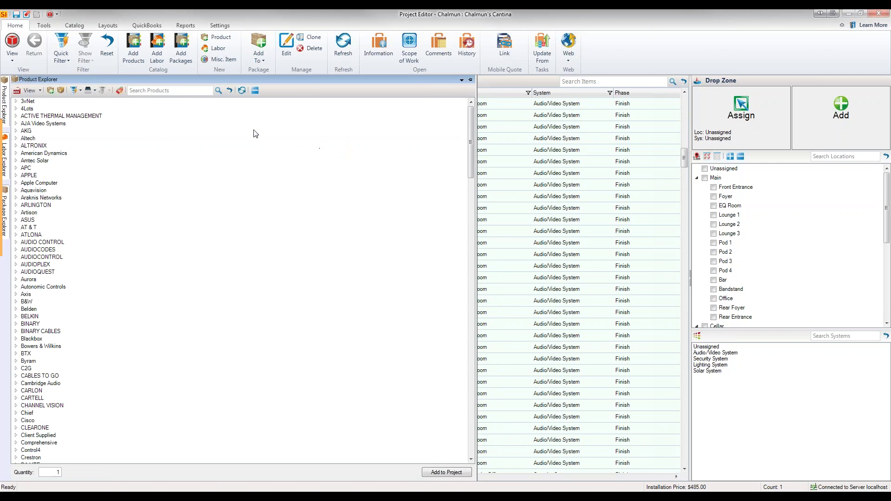
# Show the Product Explorer as a grid and search its products for "display".
pyautogui.click(30, 91)
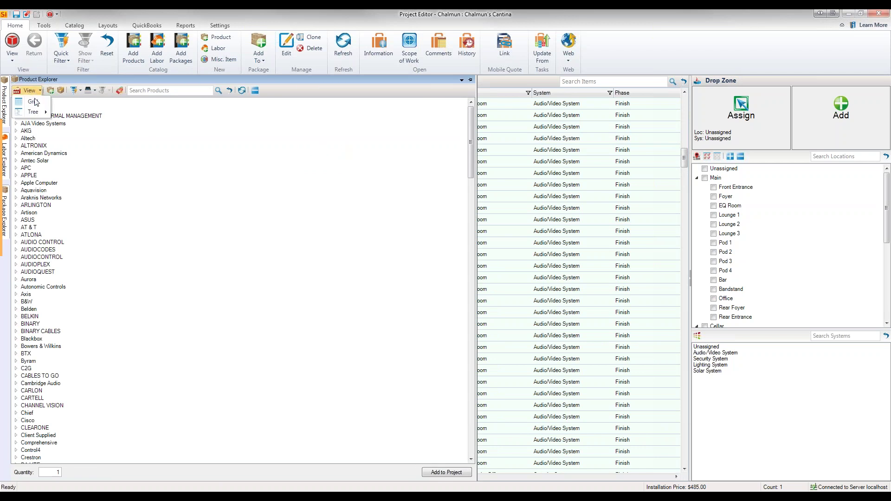
pyautogui.click(33, 102)
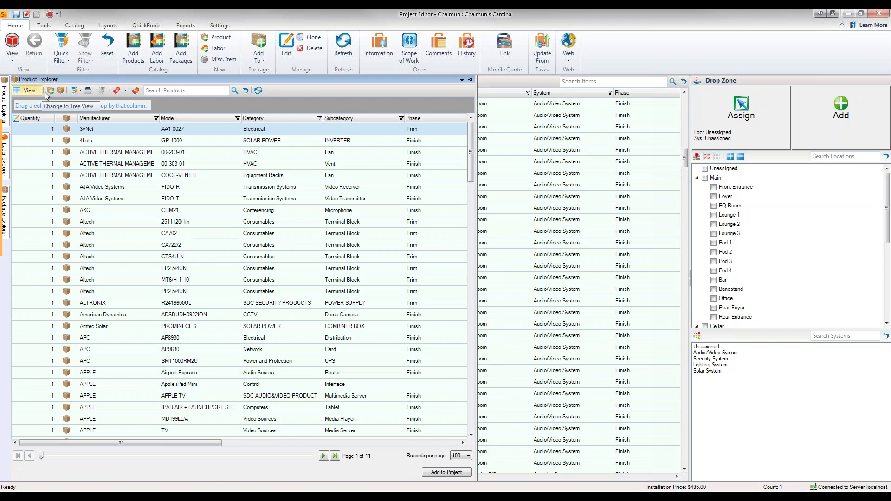
pyautogui.click(210, 91)
pyautogui.write('d')
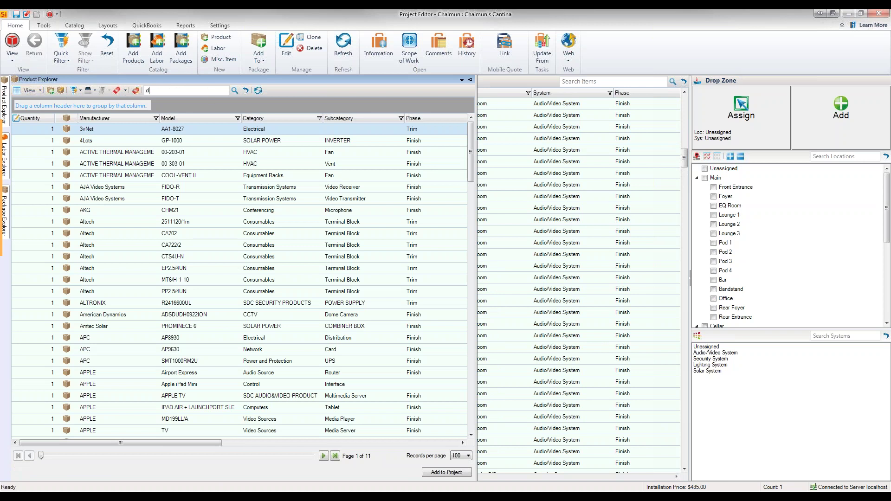
pyautogui.write('isplay')
pyautogui.press('Return')
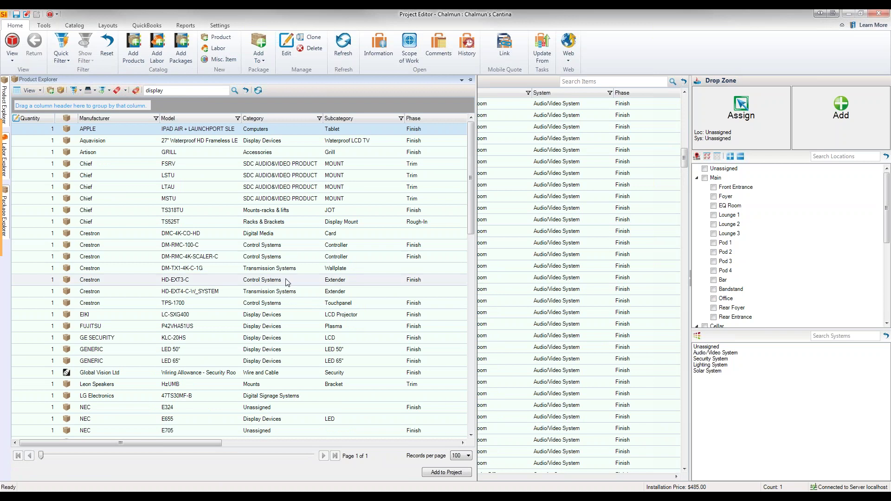
# Add five GENERIC LED 50" display devices to the project and look over the new rows in the item list.
pyautogui.click(278, 352)
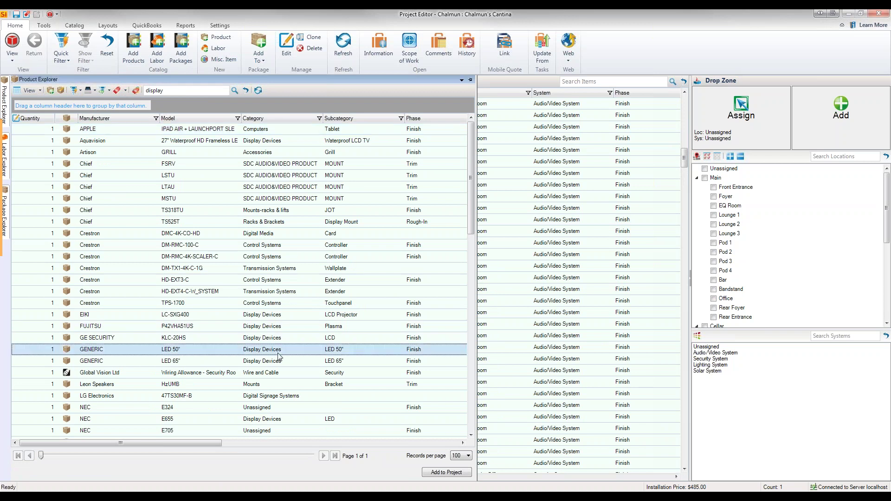
pyautogui.click(53, 352)
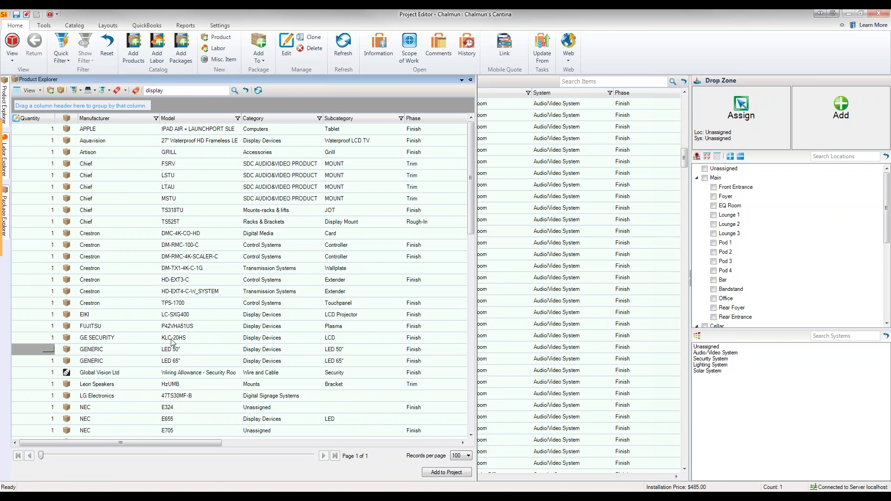
pyautogui.click(183, 353)
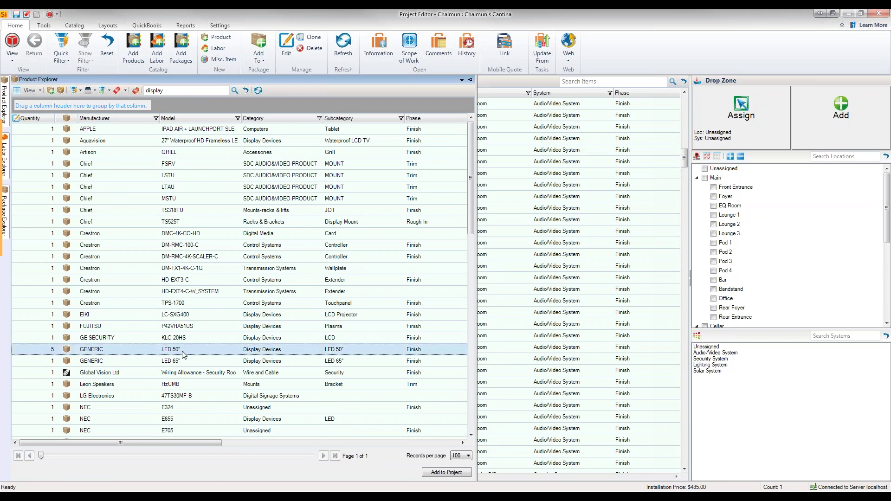
pyautogui.click(452, 472)
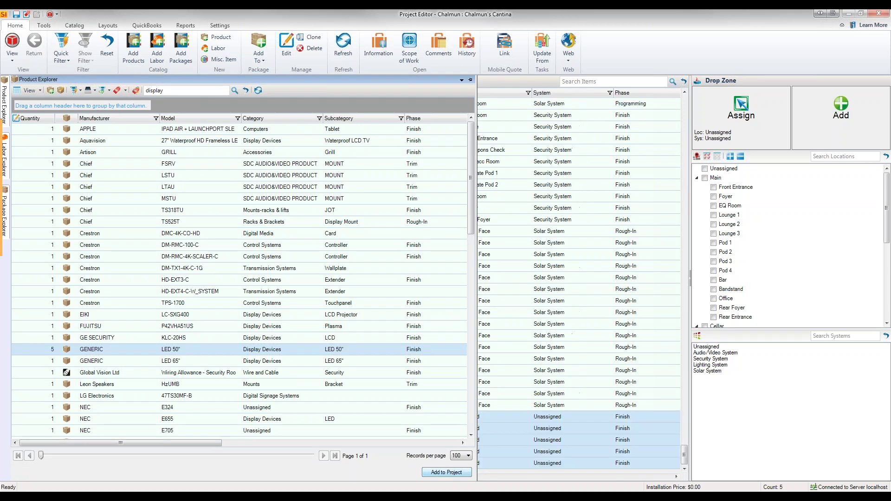
pyautogui.click(577, 441)
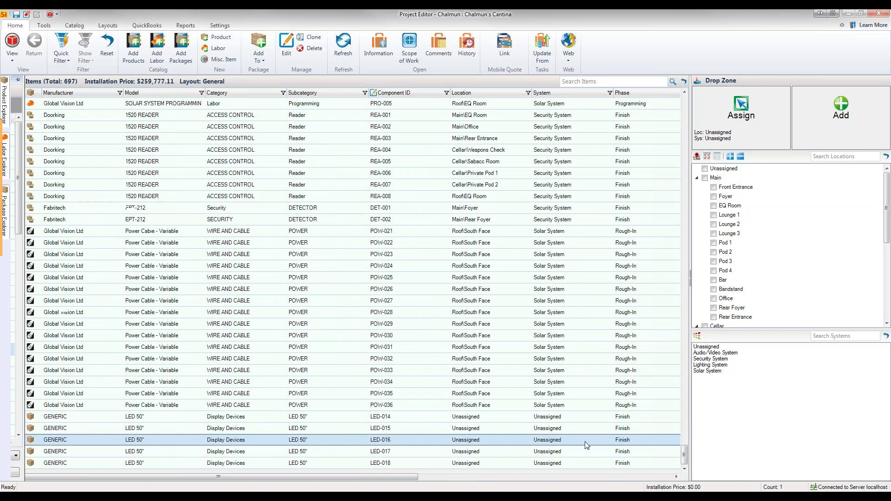
pyautogui.click(144, 418)
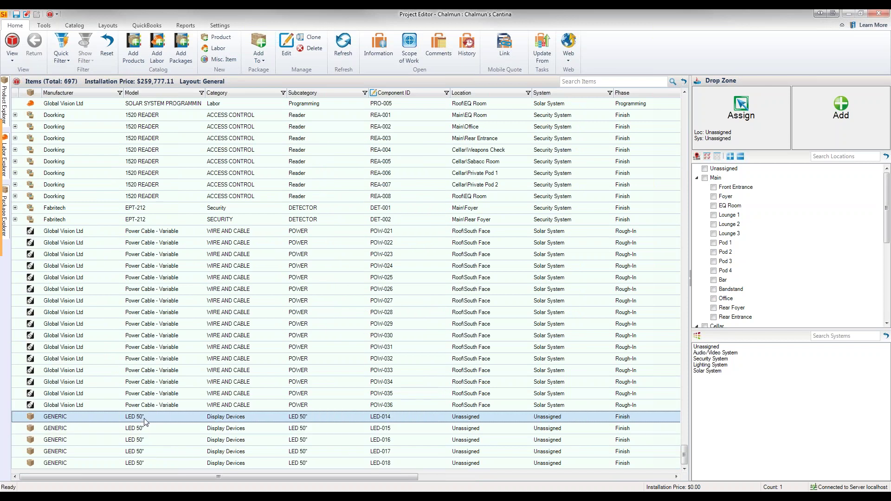
pyautogui.click(145, 428)
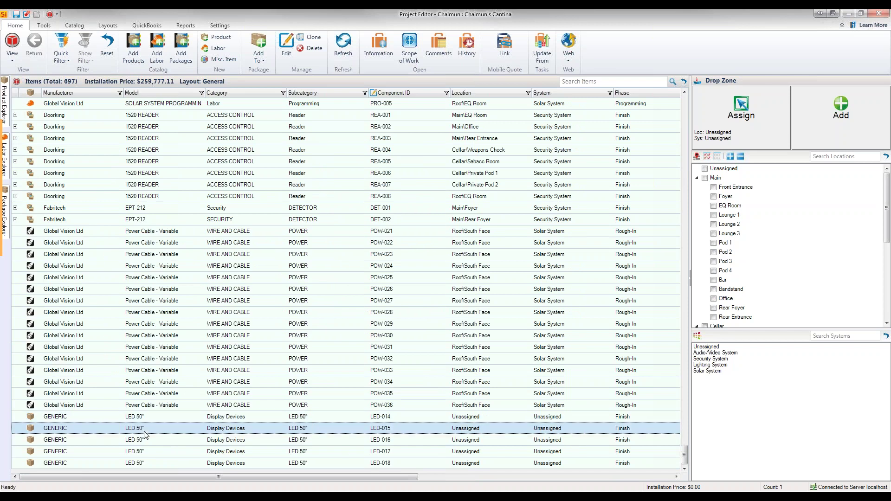
pyautogui.click(160, 464)
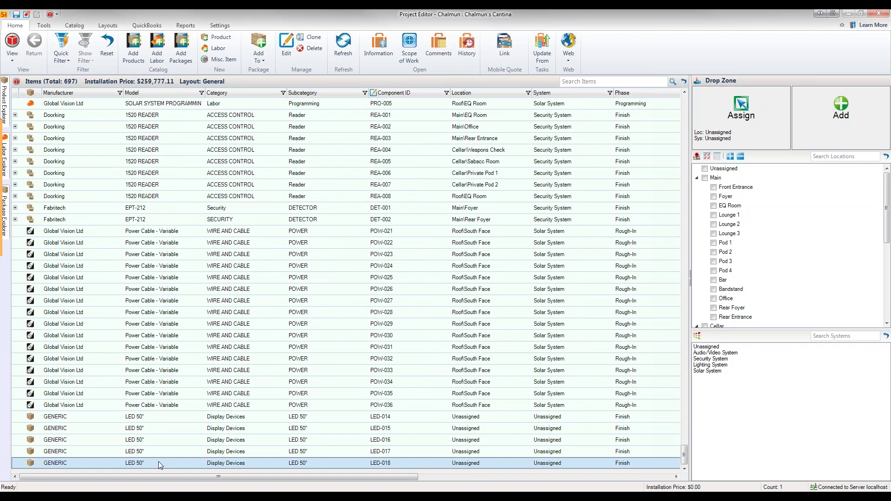
pyautogui.click(161, 418)
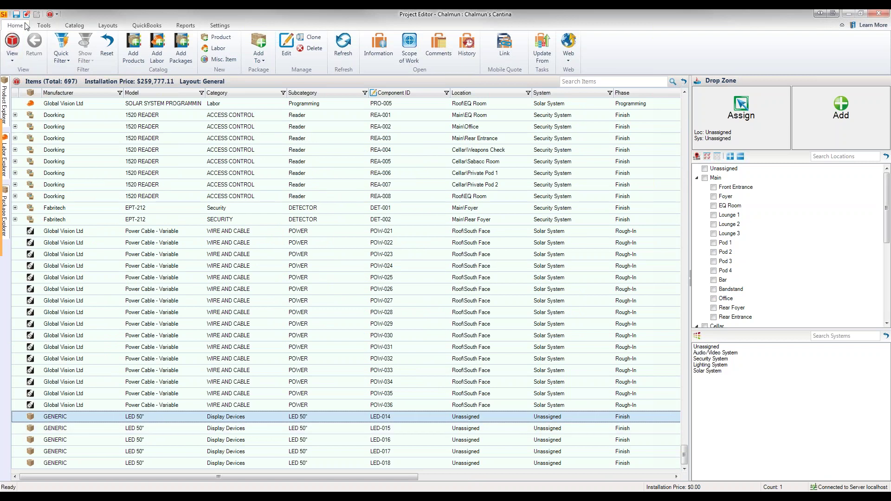
# Close the Project Editor, saving the Chalmun's Cantina project without checking it in.
pyautogui.click(881, 16)
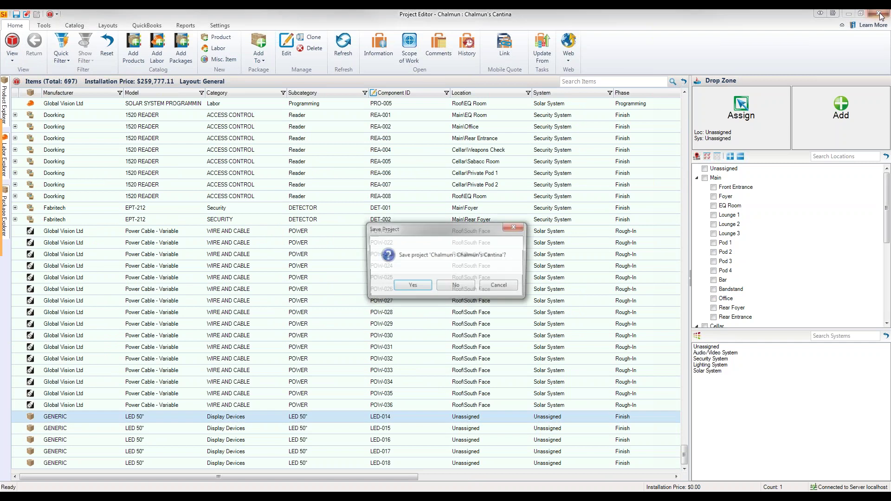
pyautogui.click(412, 287)
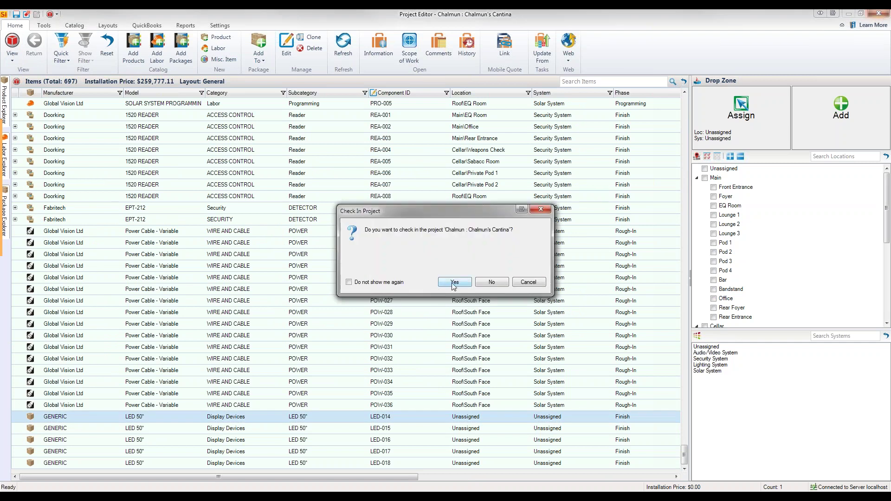
pyautogui.click(488, 282)
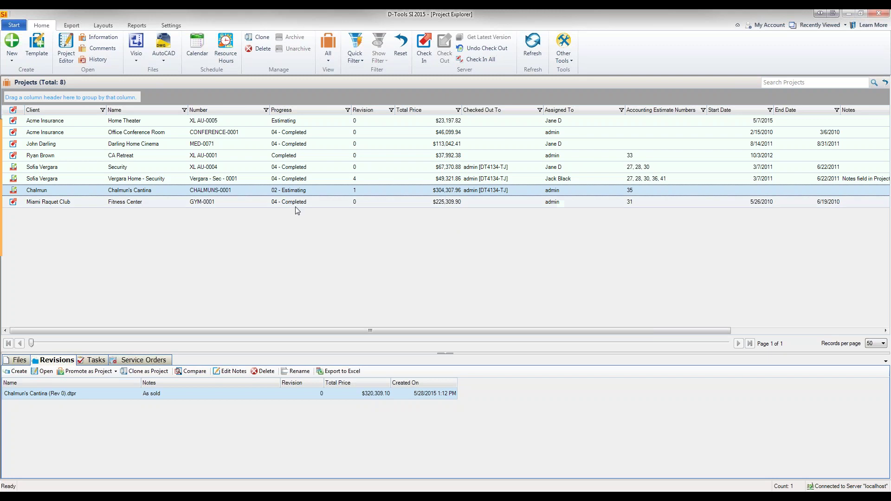
# Compare Chalmun's Cantina.dtp with the Rev 0 "As sold" revision by price only, and maximize the Project Compare Editor.
pyautogui.click(197, 375)
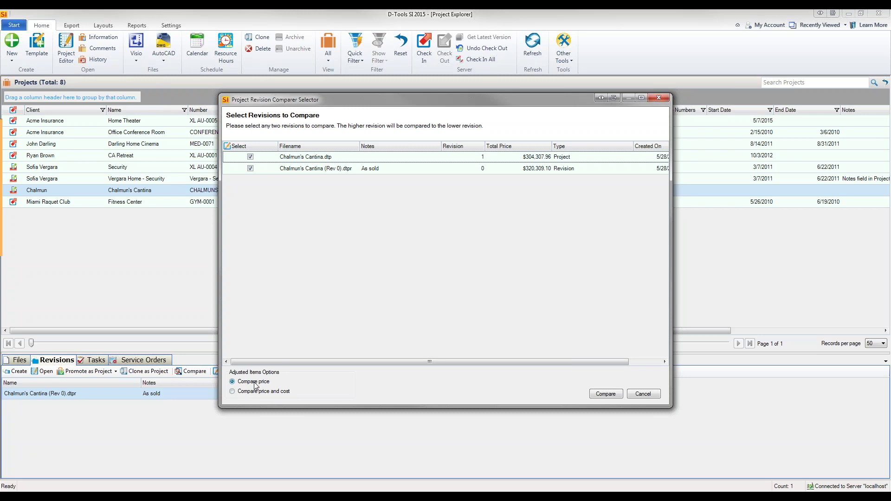
pyautogui.click(606, 395)
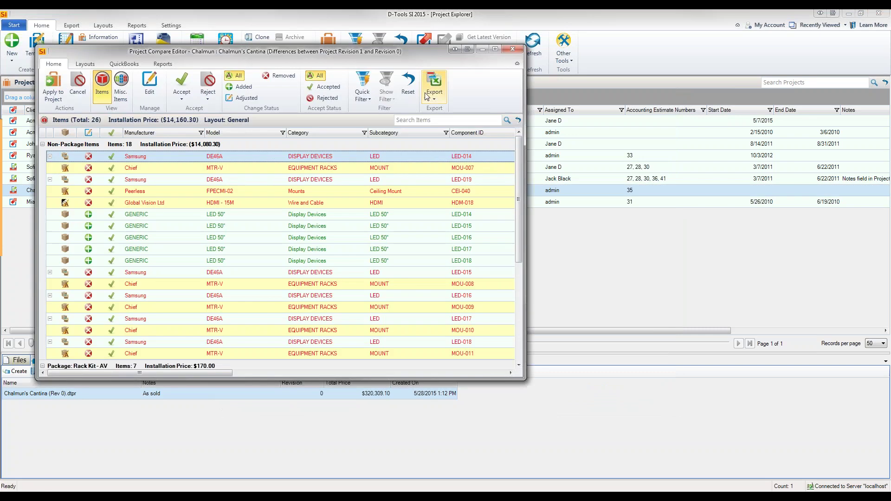
pyautogui.doubleClick(406, 50)
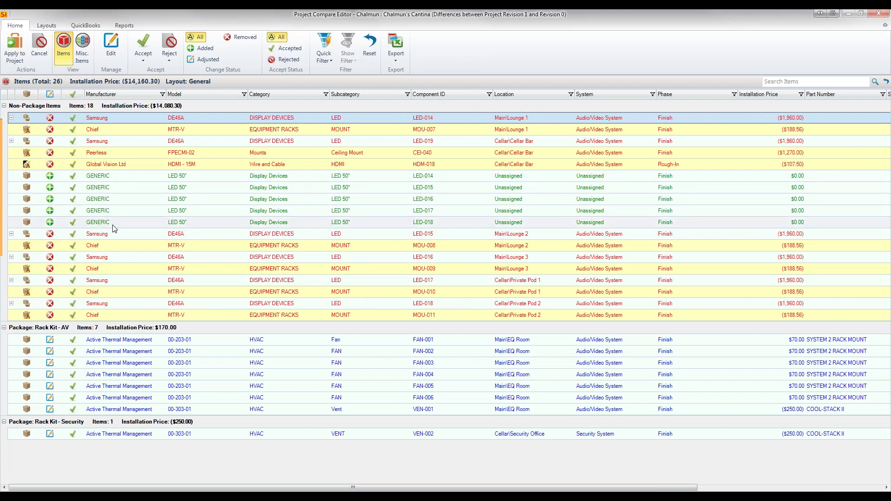
# Examine the revision differences for items and miscellaneous items, including the options for accepting changes, without accepting any.
pyautogui.click(129, 354)
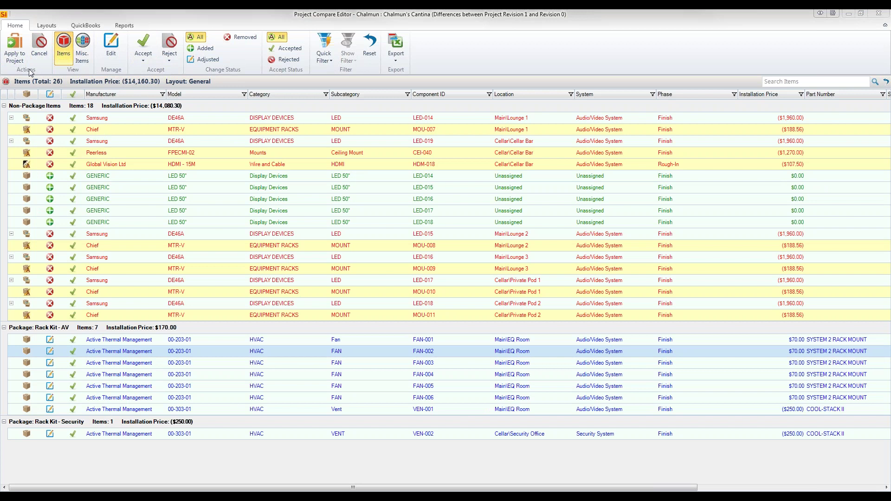
pyautogui.click(82, 49)
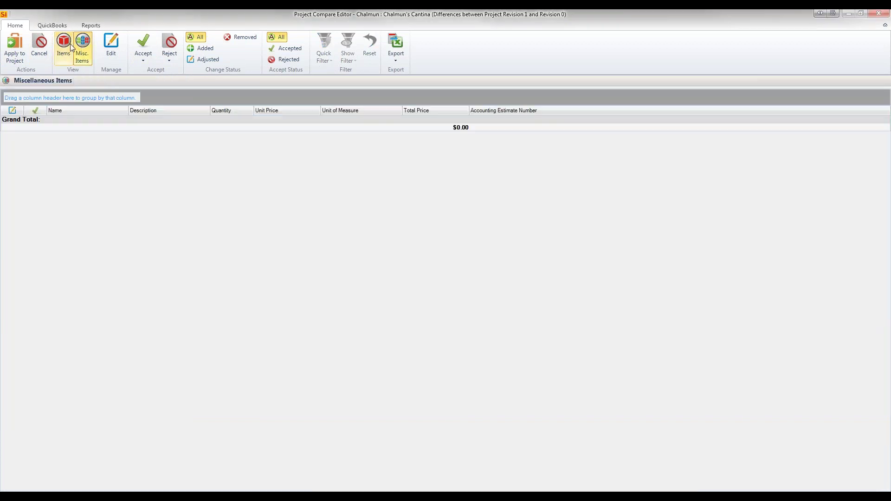
pyautogui.click(70, 44)
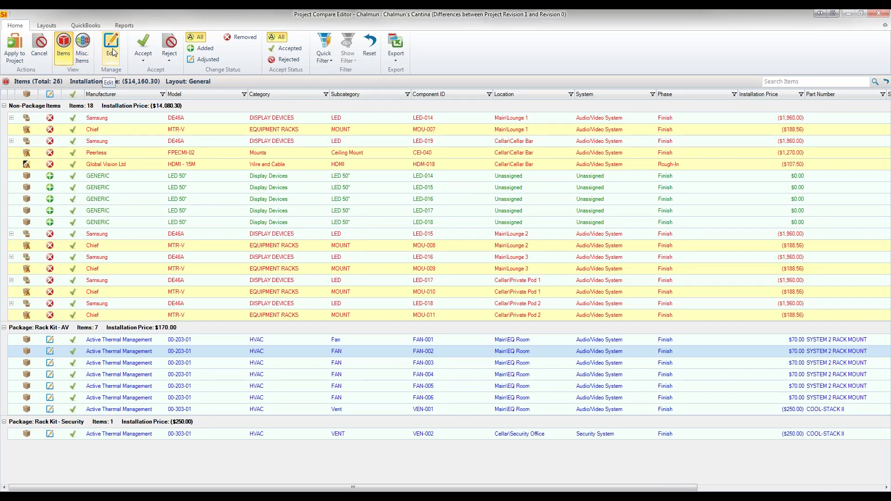
pyautogui.click(145, 63)
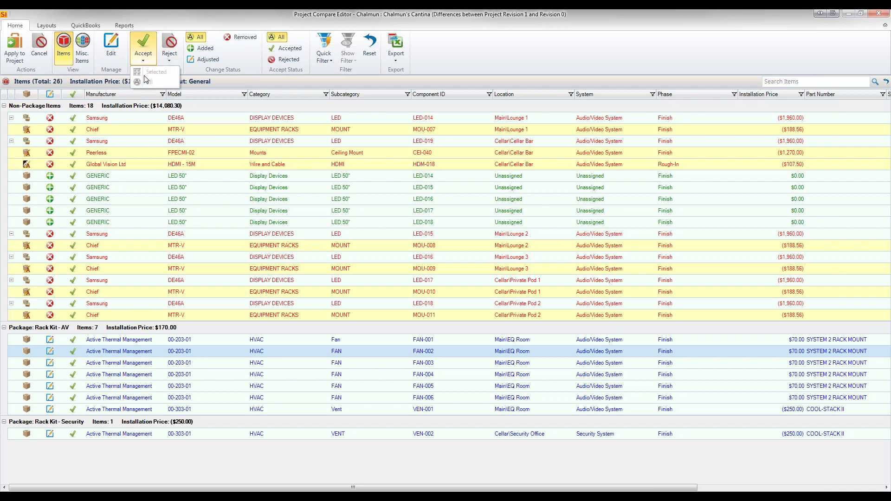
pyautogui.click(204, 13)
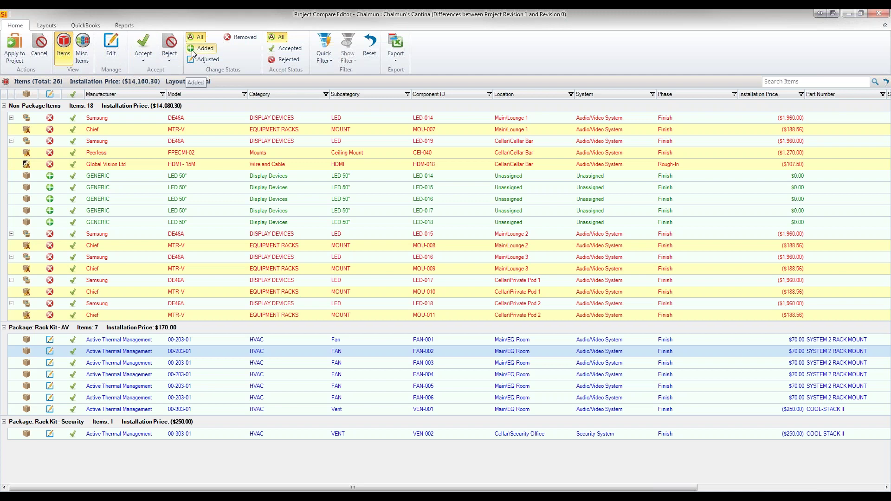
# View the compared items by change status as added, adjusted and removed, and restore the display of all changes.
pyautogui.click(196, 48)
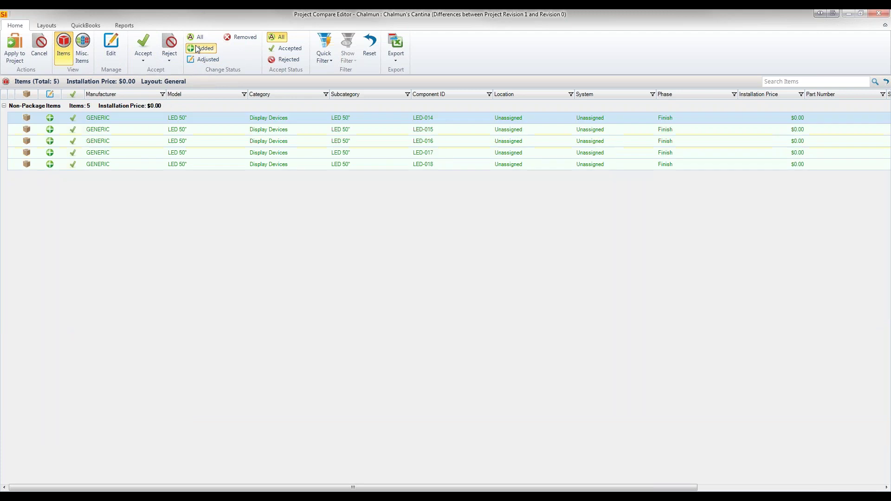
pyautogui.click(200, 60)
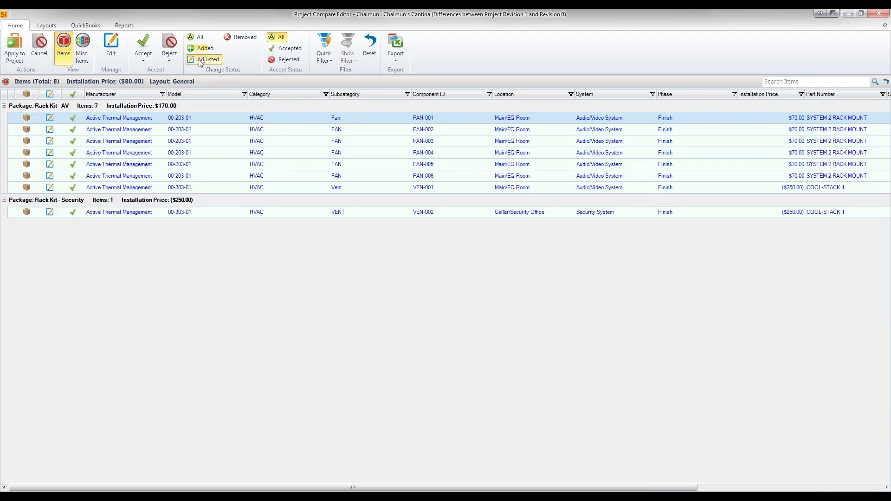
pyautogui.click(243, 39)
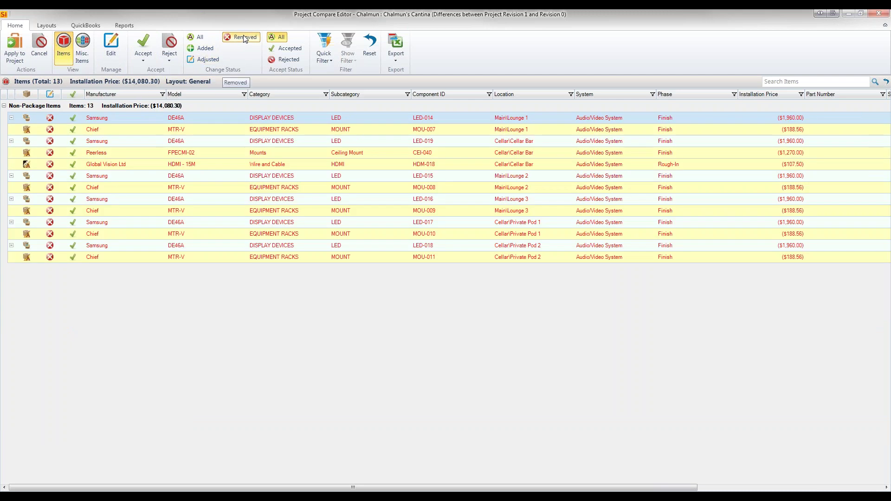
pyautogui.click(200, 39)
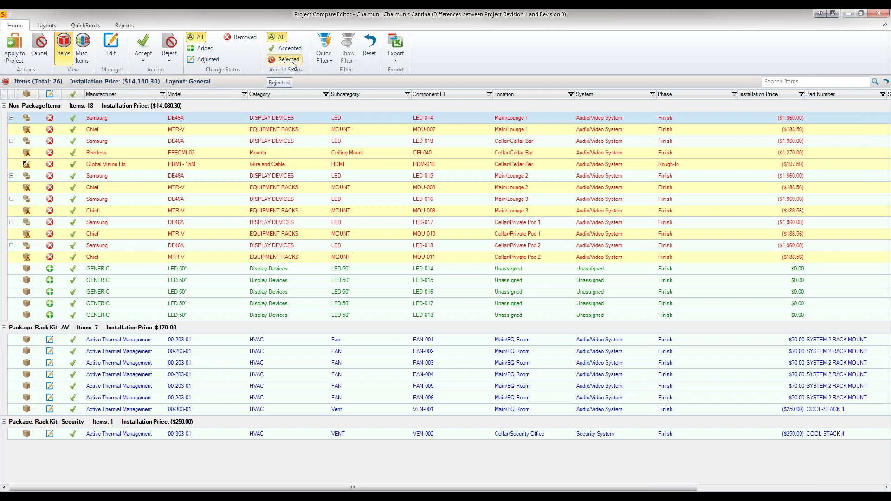
# View only the accepted and only the rejected differences, and restore the display of every accept status.
pyautogui.click(285, 49)
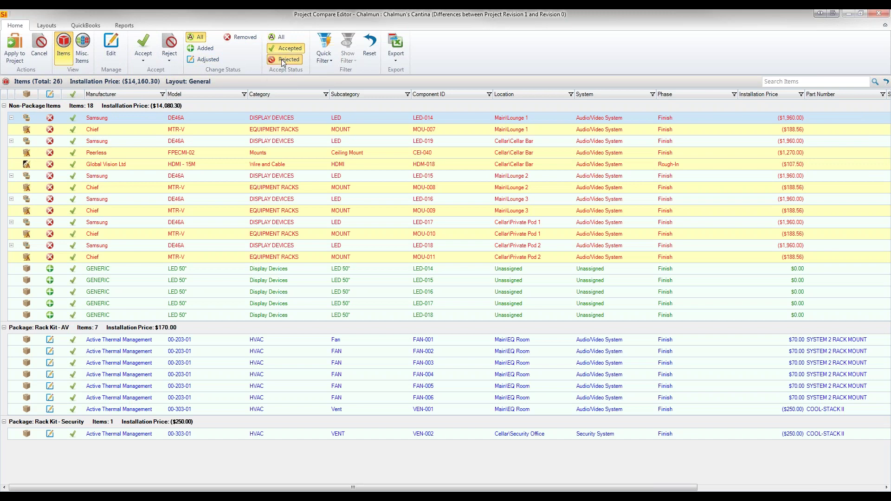
pyautogui.click(284, 60)
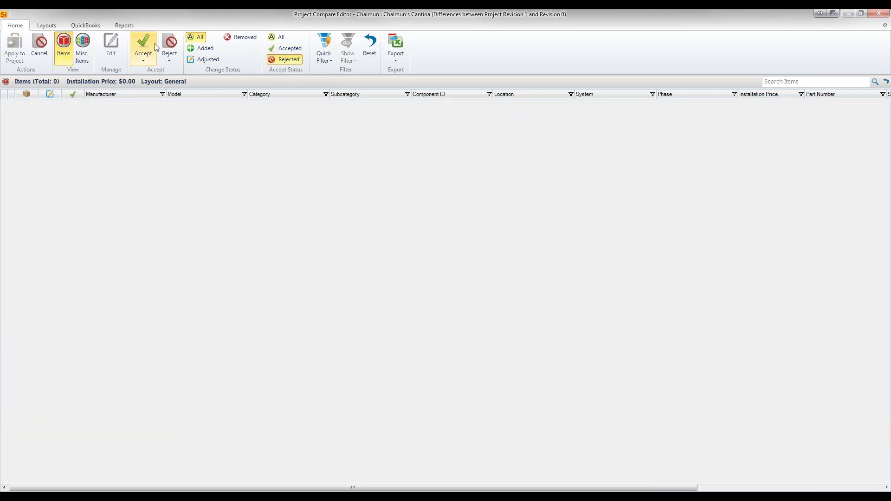
pyautogui.click(280, 37)
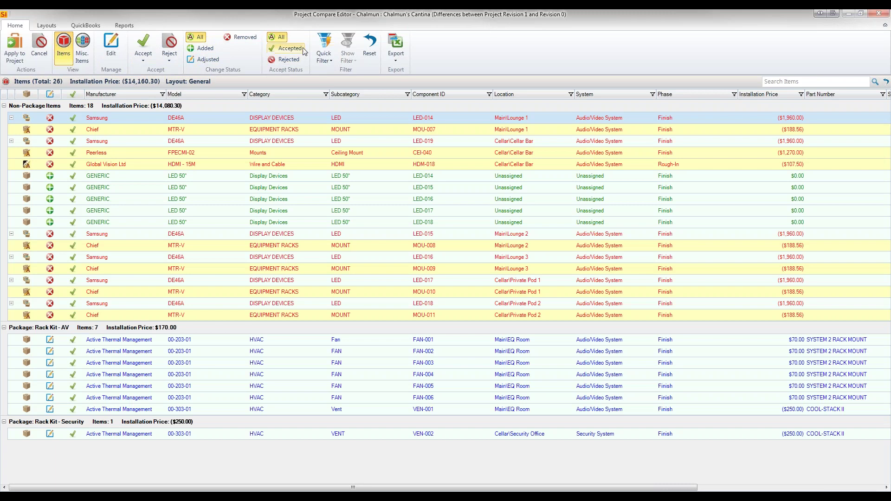
# Look over the quick filter criteria and the export choices for the compared items without applying any.
pyautogui.click(325, 57)
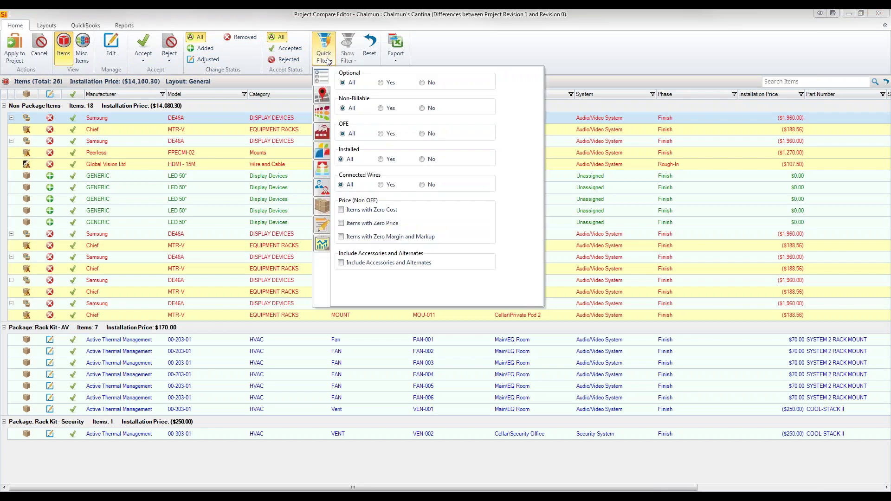
pyautogui.click(360, 56)
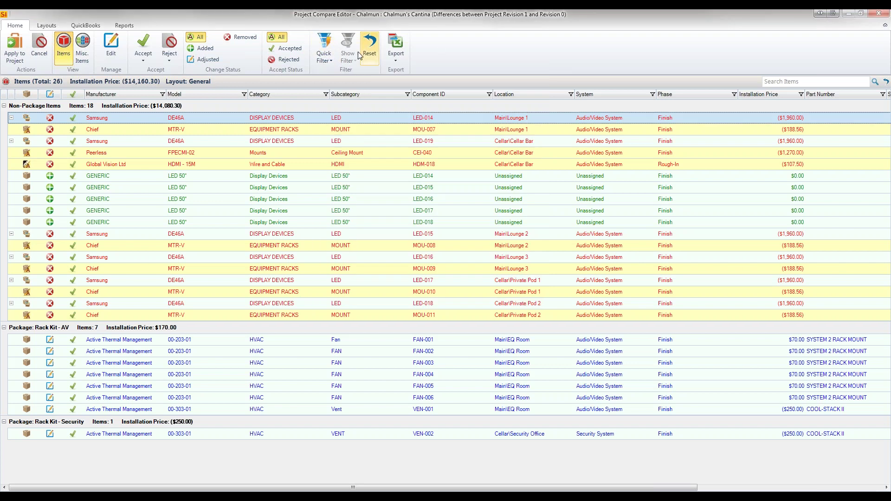
pyautogui.click(400, 59)
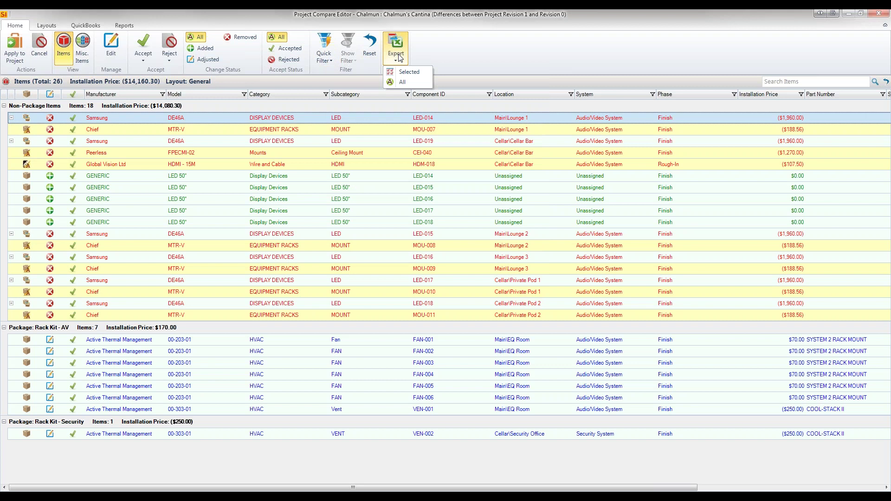
# Switch the comparison list to the Price layout and check which custom layouts are available.
pyautogui.click(39, 30)
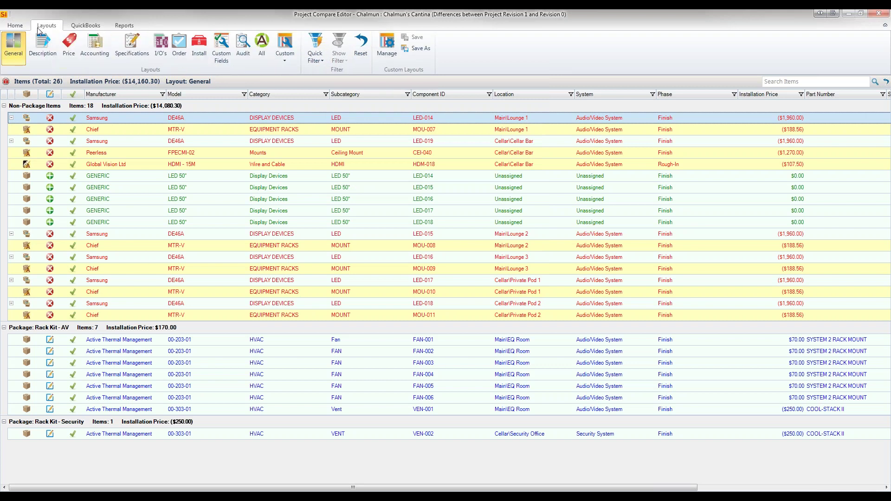
pyautogui.click(74, 47)
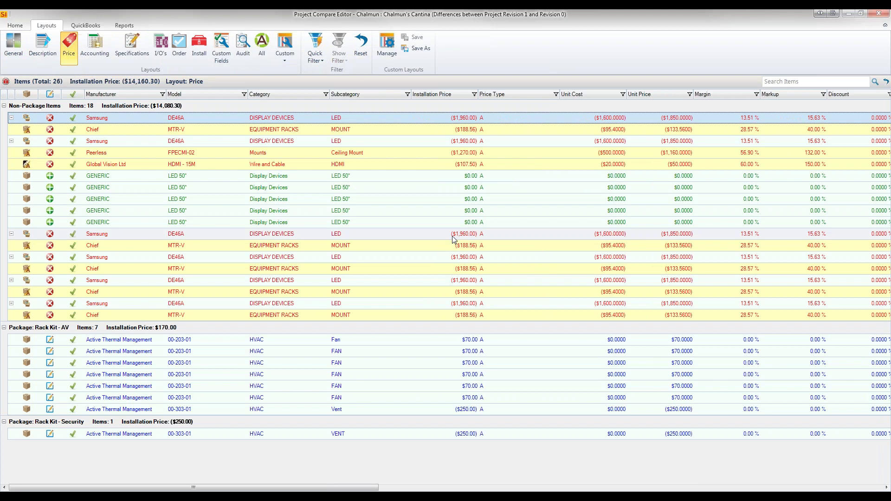
pyautogui.click(88, 27)
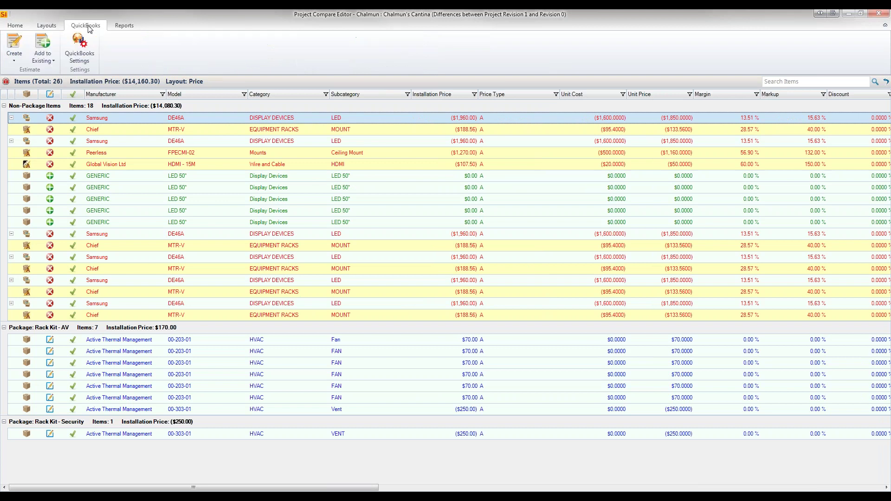
pyautogui.click(56, 27)
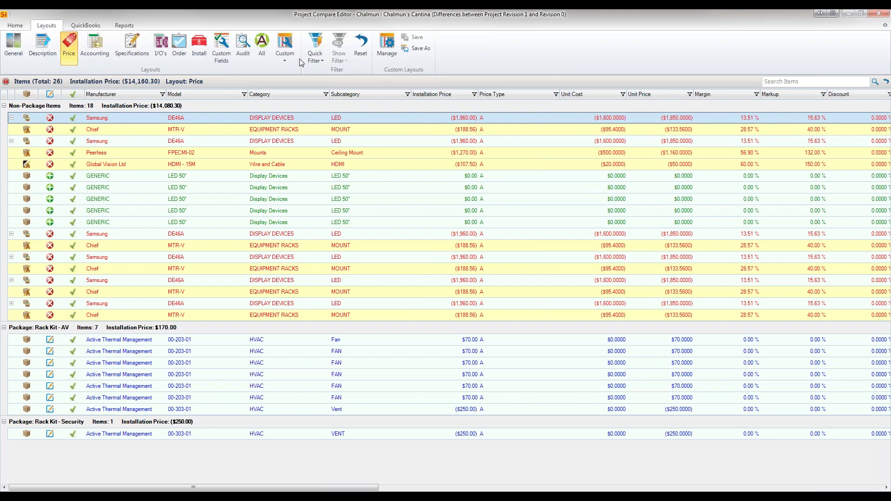
pyautogui.click(288, 62)
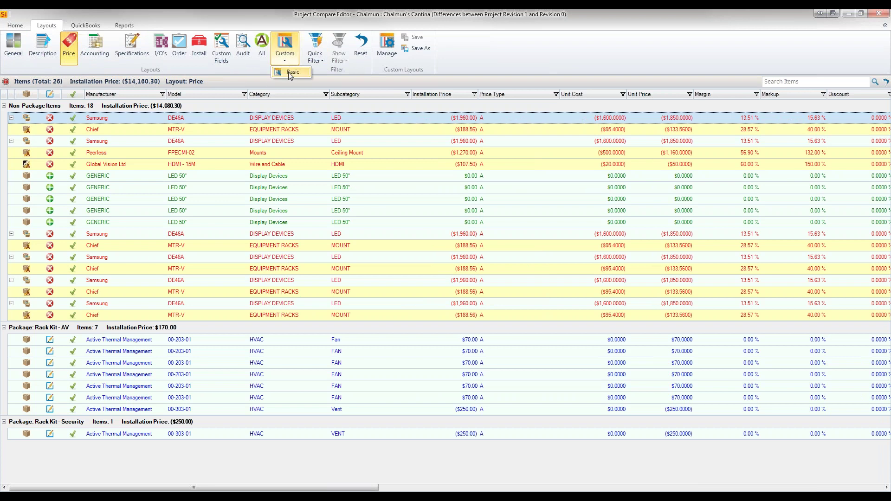
# Examine the QuickBooks options for creating an estimate or adding items to an existing one.
pyautogui.click(84, 27)
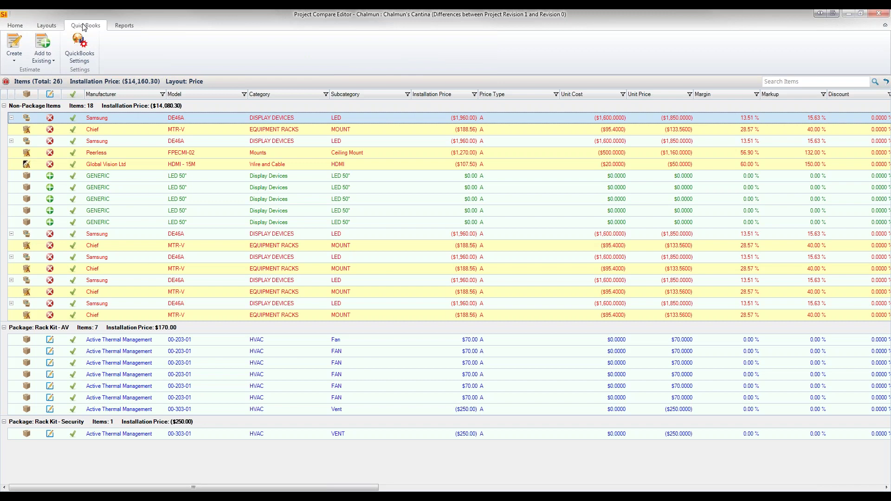
pyautogui.click(19, 47)
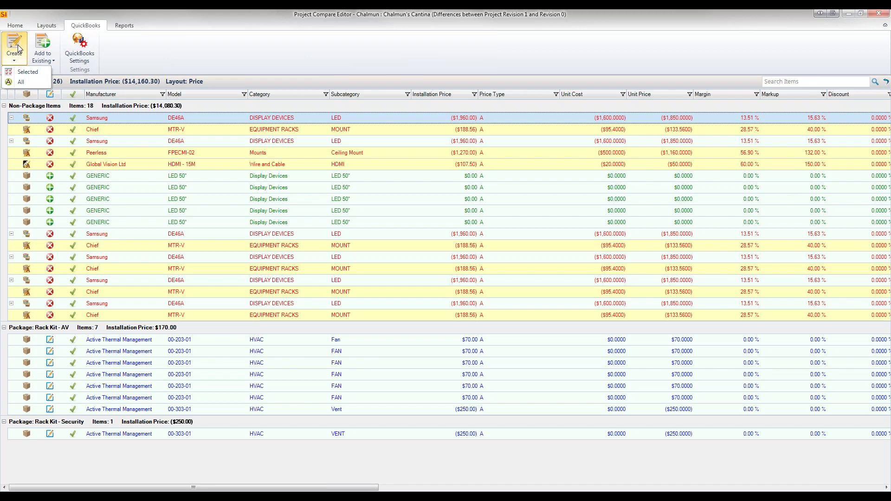
pyautogui.click(19, 48)
pyautogui.click(51, 48)
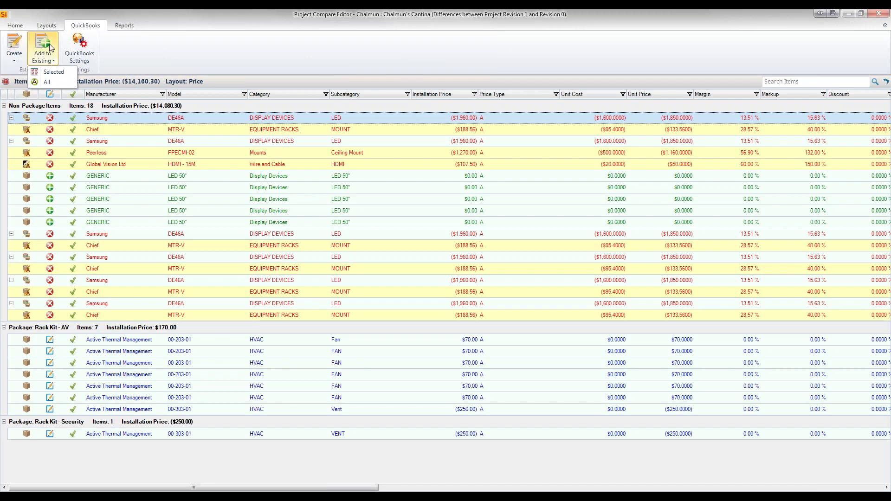
# Browse the available client, installation and change order reports without running any.
pyautogui.click(123, 26)
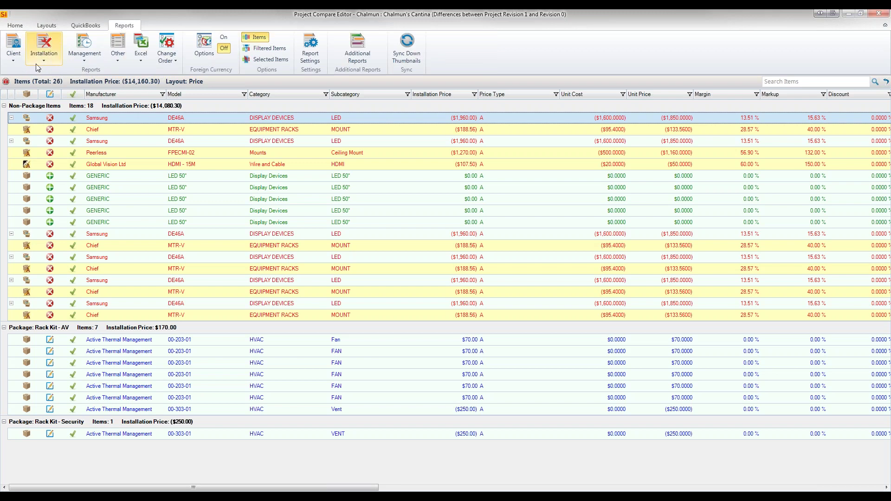
pyautogui.click(12, 58)
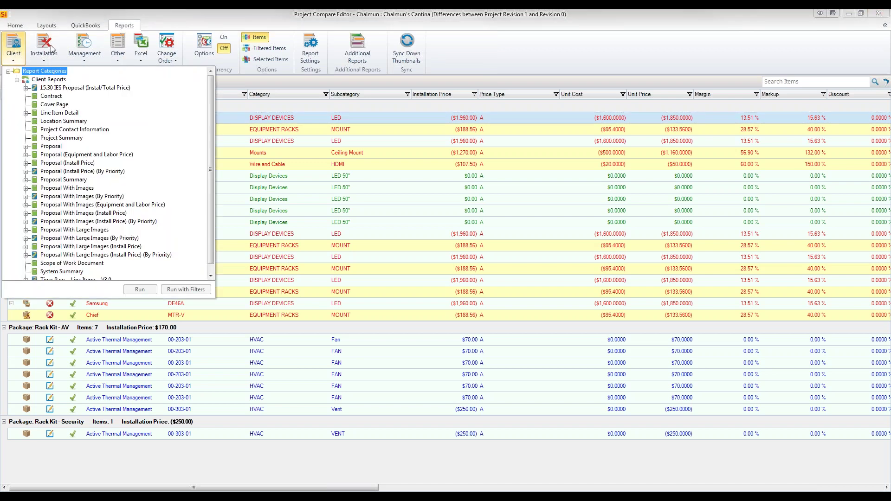
pyautogui.click(51, 48)
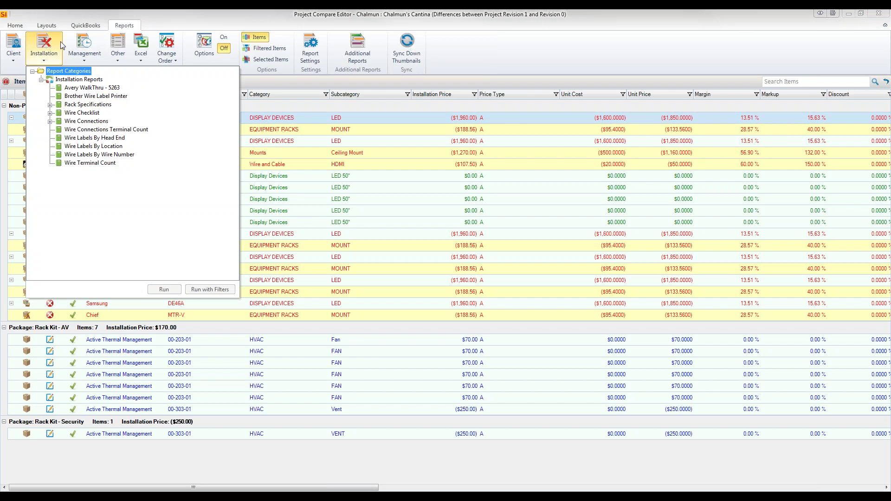
pyautogui.click(174, 44)
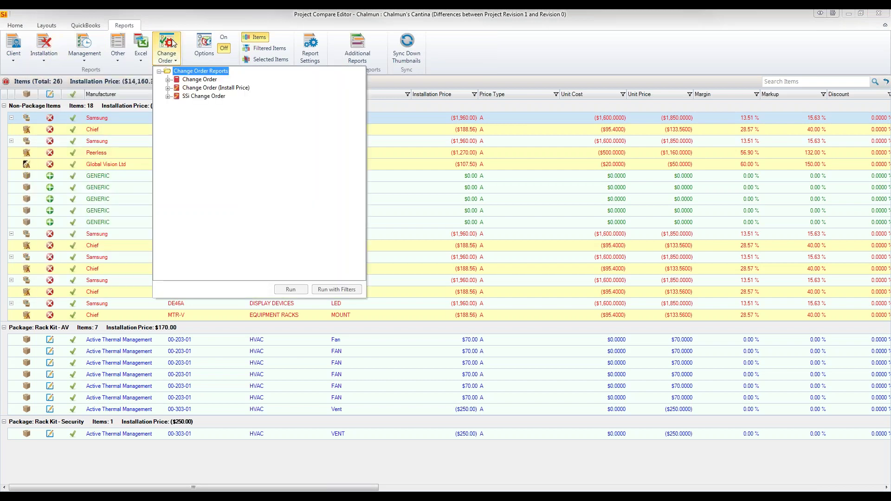
pyautogui.click(125, 27)
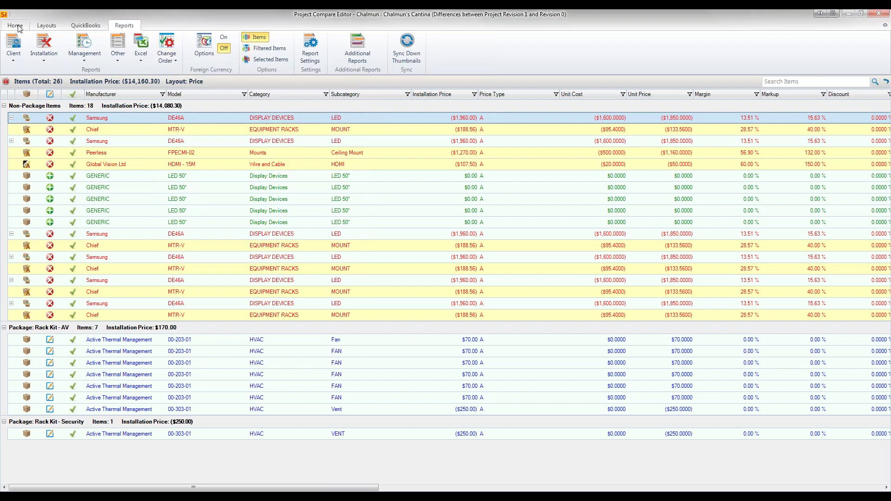
# Reject the last three of the added GENERIC LED 50" displays.
pyautogui.click(15, 26)
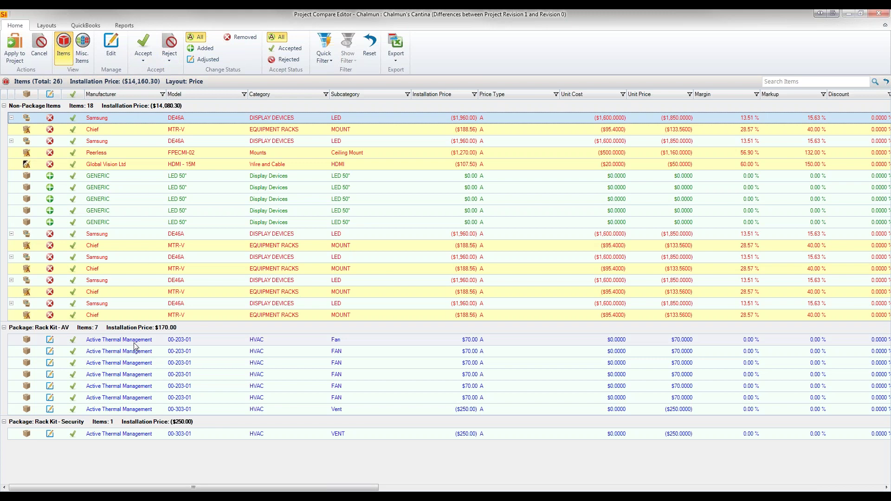
pyautogui.click(115, 200)
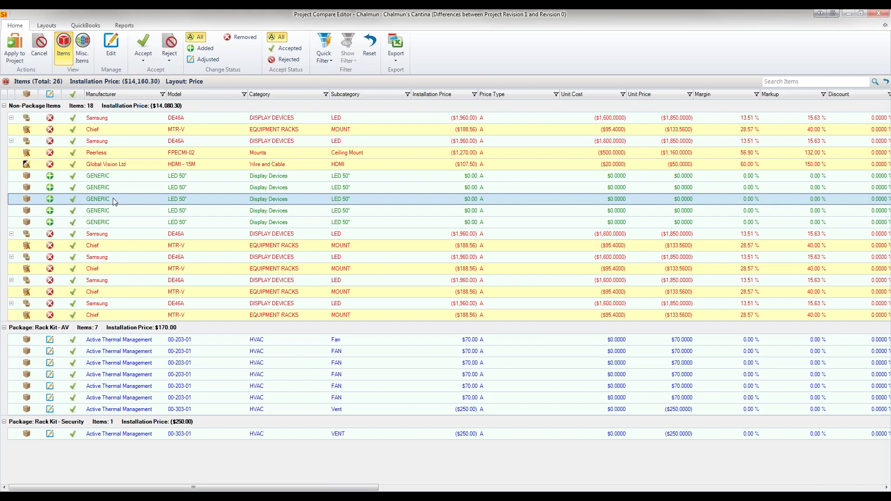
pyautogui.keyDown('shift'); pyautogui.click(117, 222); pyautogui.keyUp('shift')
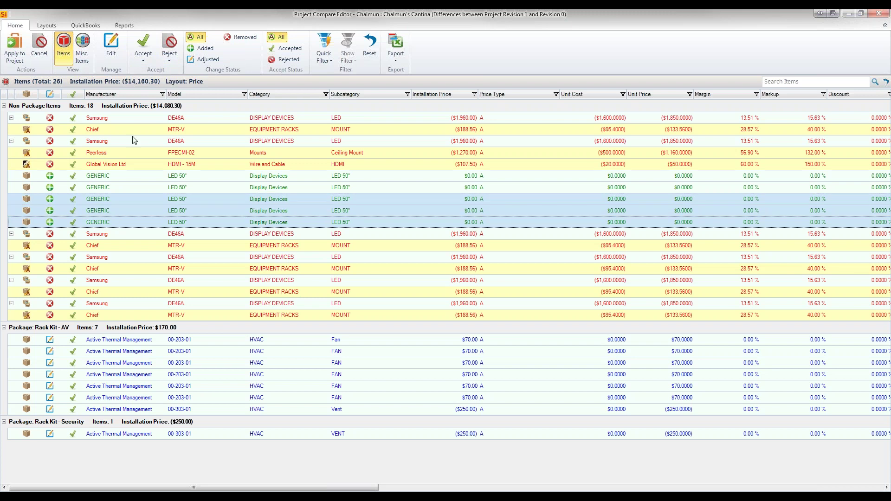
pyautogui.click(170, 60)
pyautogui.click(181, 71)
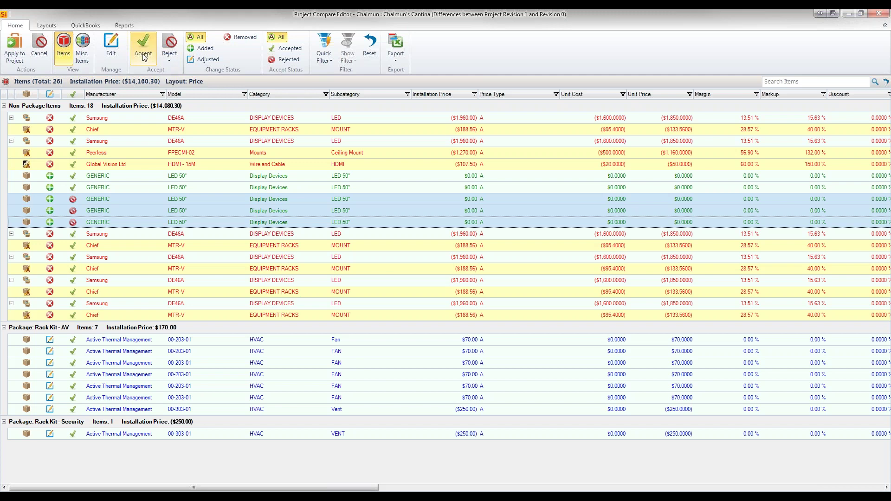
# Accept the three selected GENERIC LED 50" displays again and set them back to rejected.
pyautogui.click(144, 59)
pyautogui.click(157, 72)
pyautogui.click(172, 59)
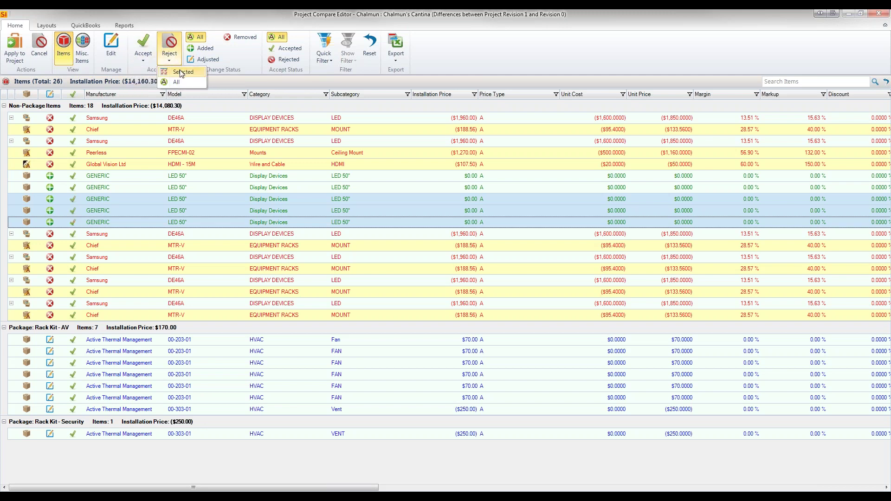
pyautogui.click(179, 71)
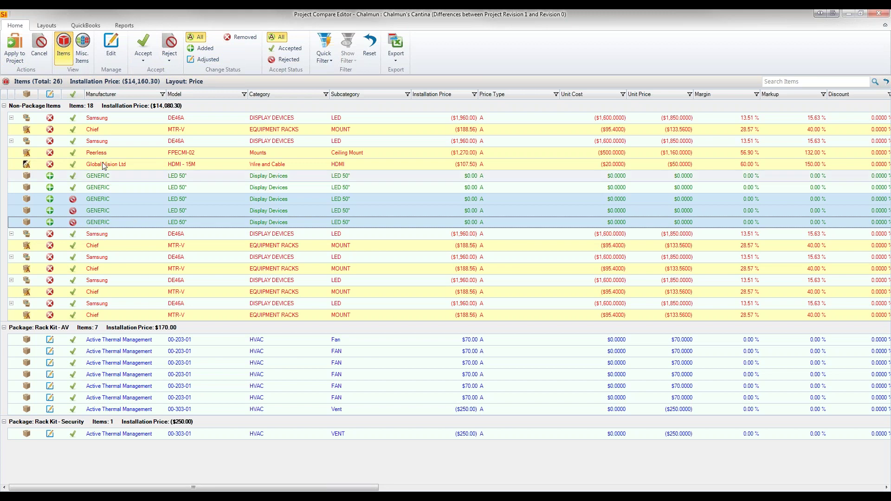
# Run the Change Order report by location and review its location sections on page 2.
pyautogui.click(126, 26)
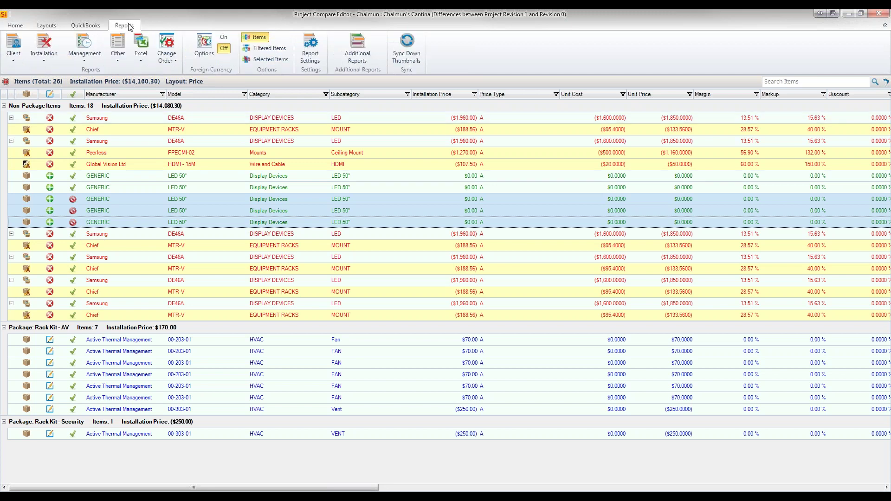
pyautogui.click(168, 52)
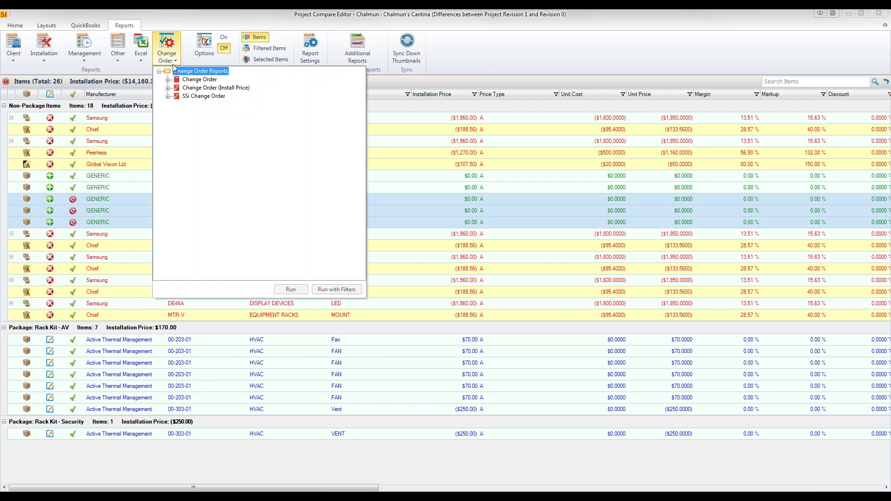
pyautogui.click(182, 81)
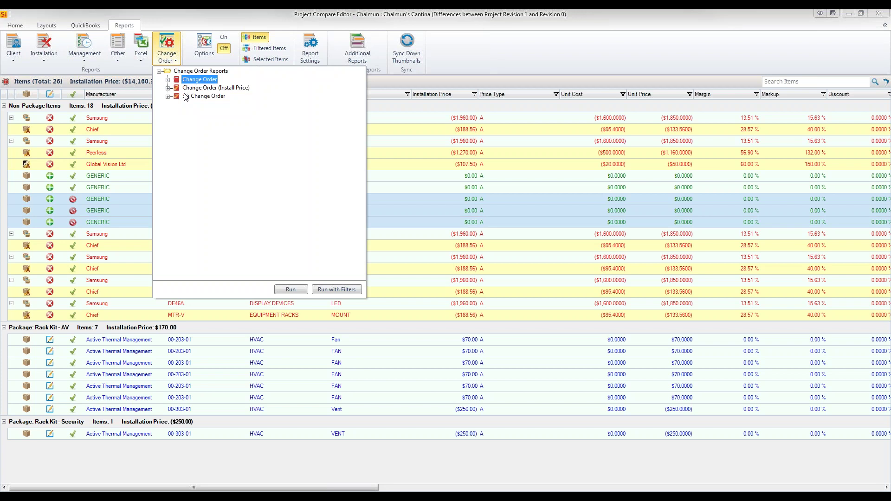
pyautogui.click(168, 79)
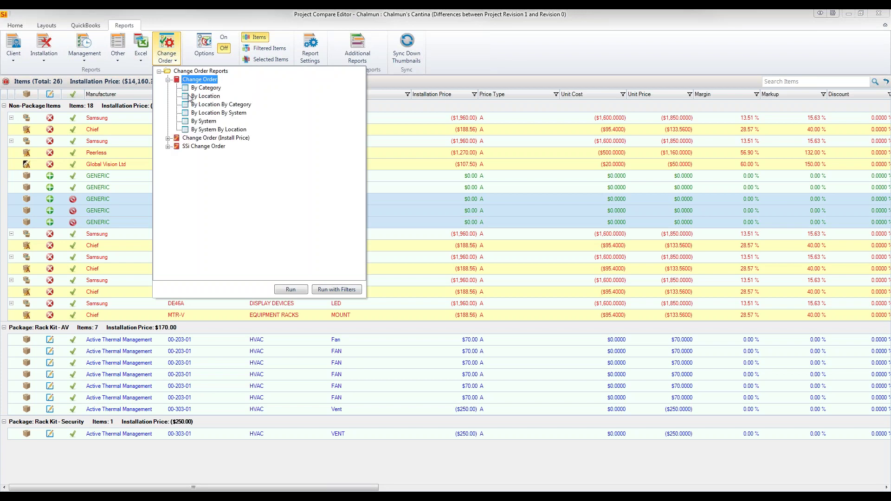
pyautogui.doubleClick(196, 98)
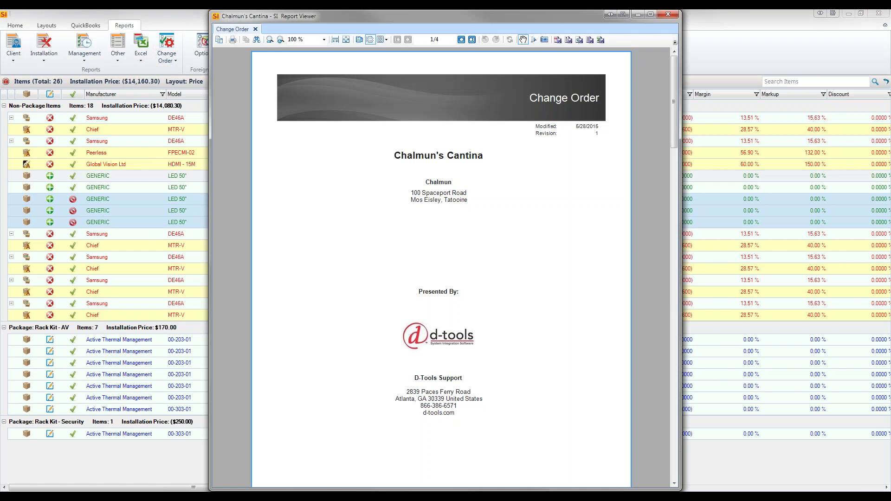
pyautogui.moveTo(675, 80); pyautogui.dragTo(659, 193)
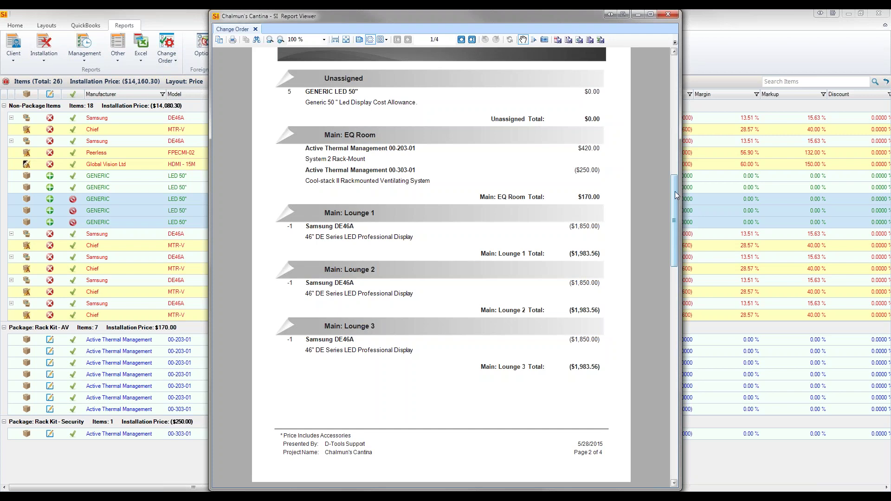
# Review the rest of the Change Order report through the Project Summary and close the report.
pyautogui.moveTo(674, 191); pyautogui.dragTo(675, 199)
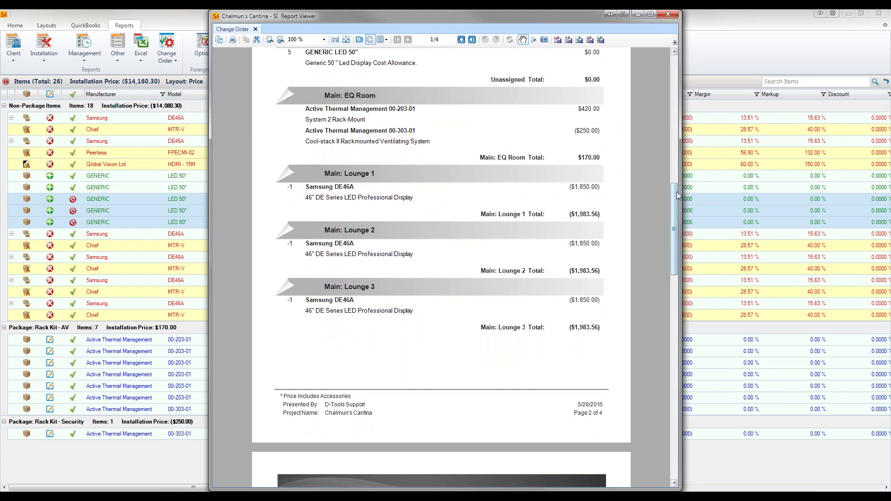
pyautogui.moveTo(677, 195)
pyautogui.mouseDown()
pyautogui.moveTo(665, 246)
pyautogui.moveTo(675, 353)
pyautogui.mouseUp()
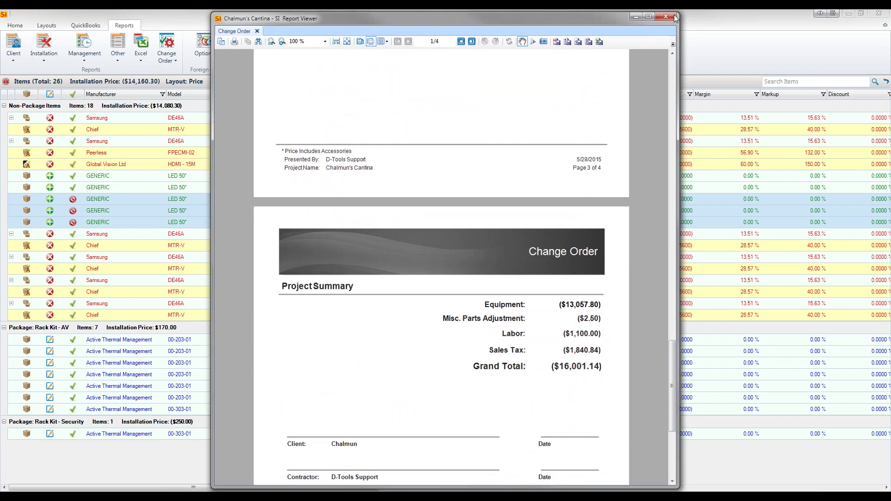
pyautogui.click(675, 16)
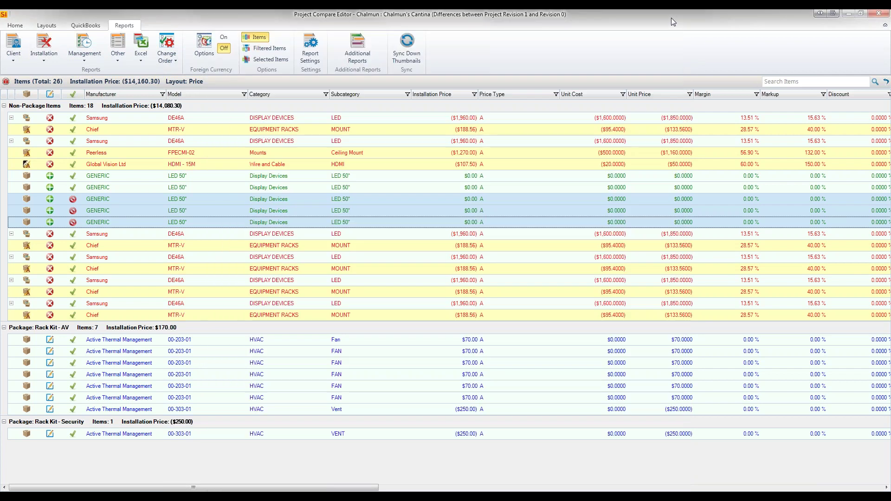
# Run the Change Order (Install Price) report by location by system and review its page 2 sections.
pyautogui.click(165, 48)
pyautogui.doubleClick(199, 138)
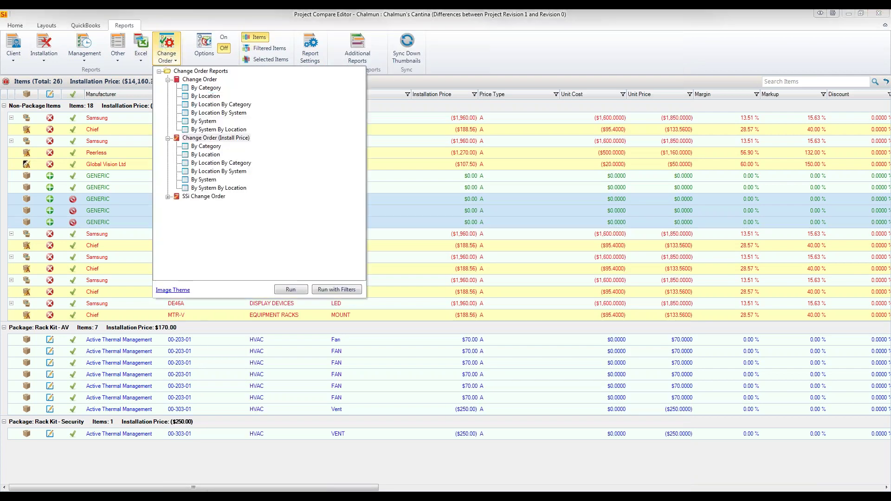
pyautogui.click(291, 290)
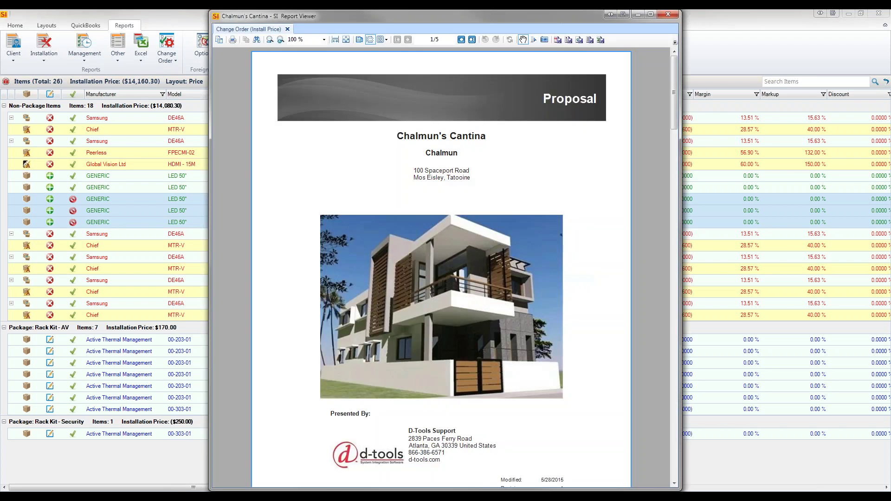
pyautogui.scroll(-5, 662, 279)
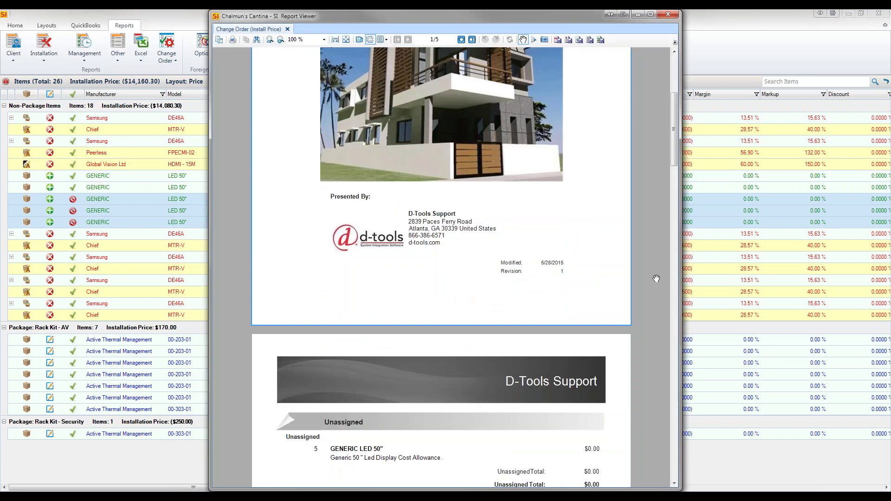
pyautogui.scroll(-2, 656, 279)
pyautogui.scroll(-2, 656, 278)
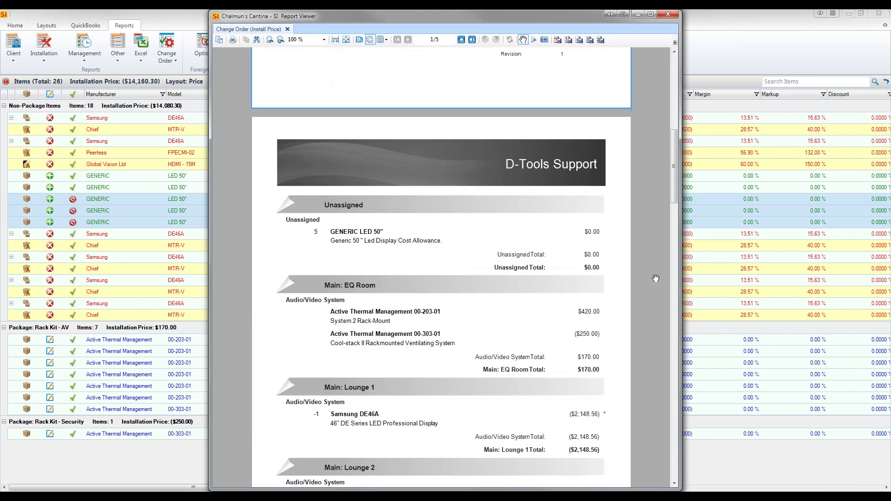
pyautogui.scroll(-2, 656, 279)
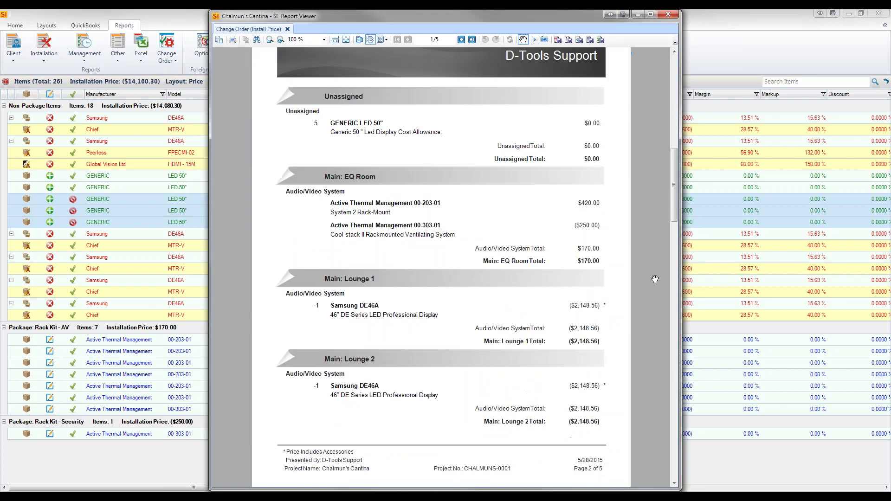
pyautogui.scroll(-1, 653, 287)
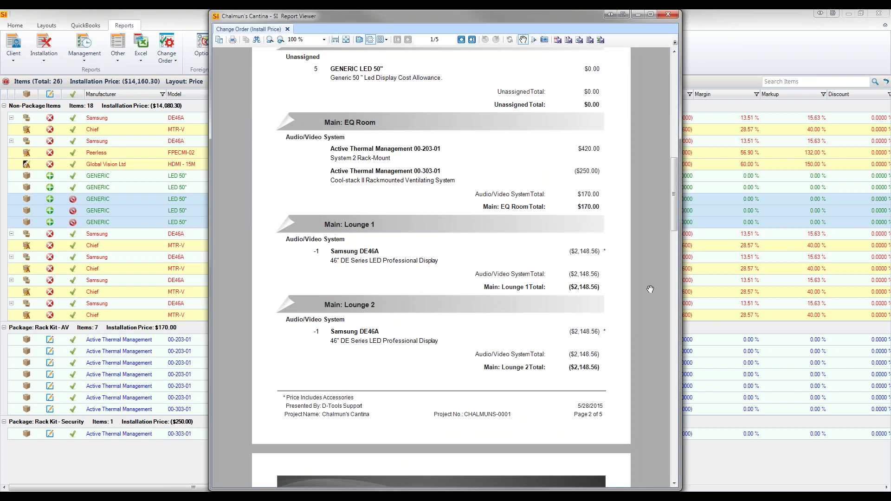
# Review the remaining locations and the Project Summary of the Change Order (Install Price) report, and close it.
pyautogui.scroll(-6, 651, 289)
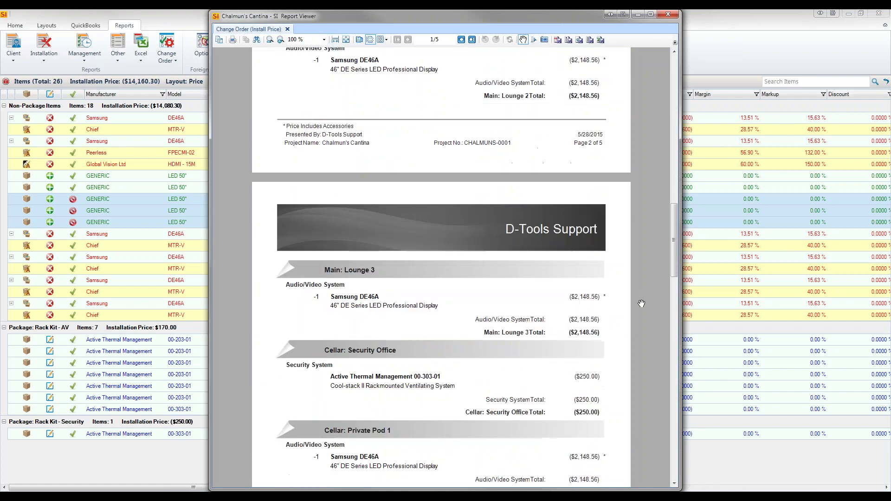
pyautogui.scroll(-9, 641, 303)
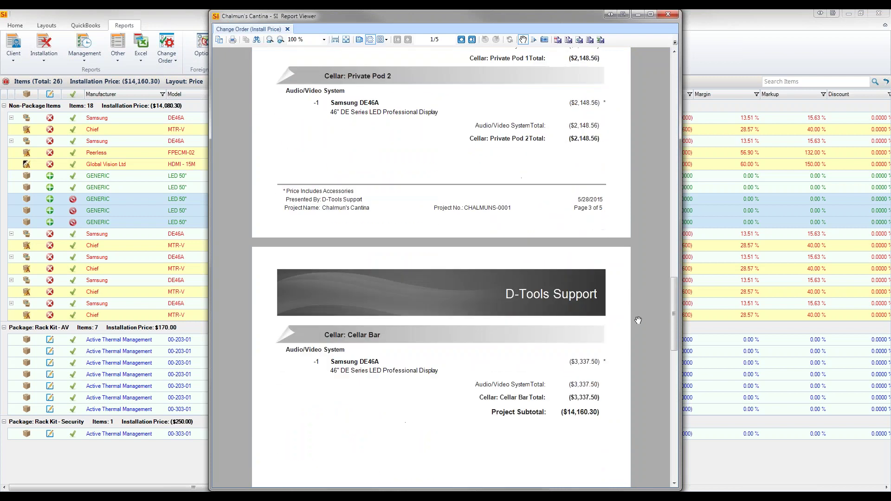
pyautogui.scroll(-2, 639, 320)
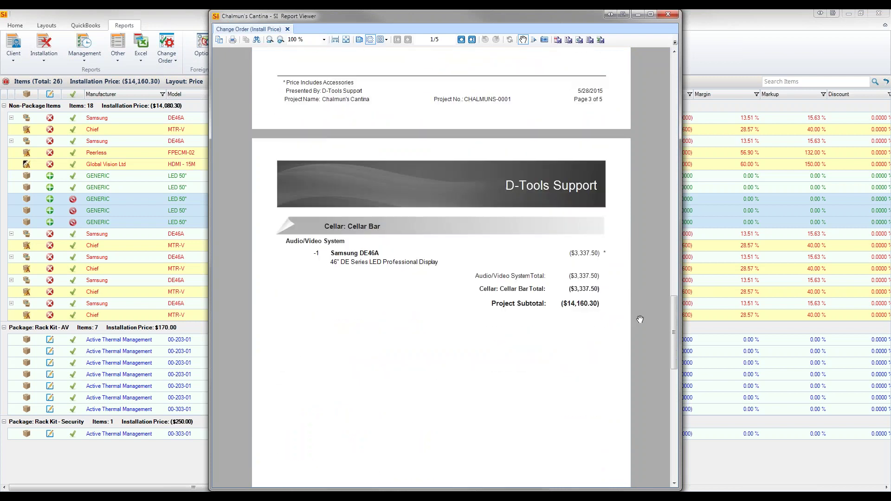
pyautogui.scroll(-8, 640, 320)
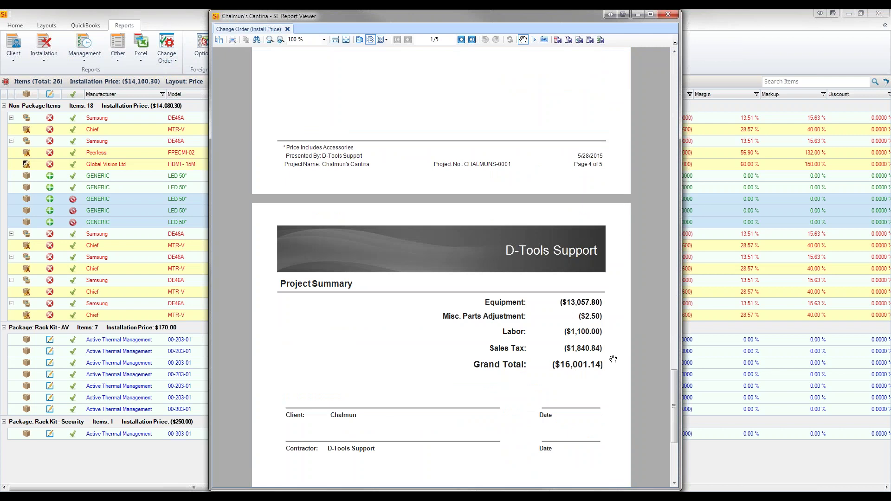
pyautogui.click(667, 15)
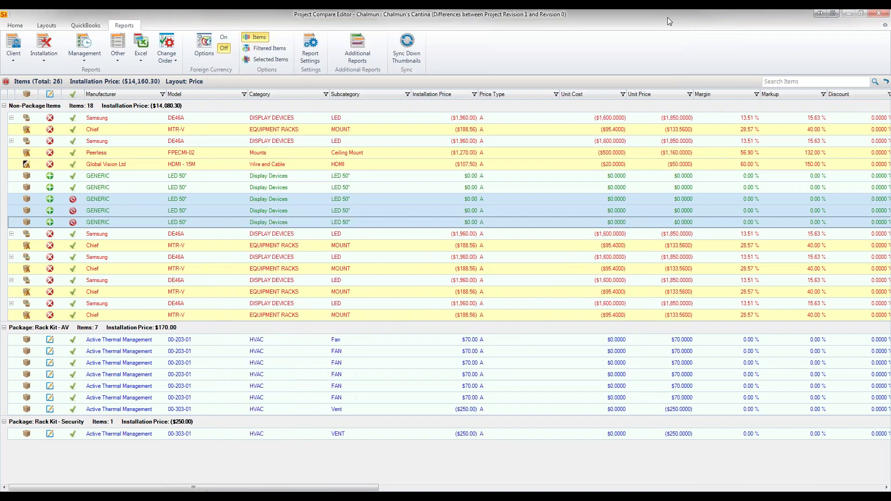
# Apply the rejected item changes from the comparison to the project and confirm.
pyautogui.click(143, 201)
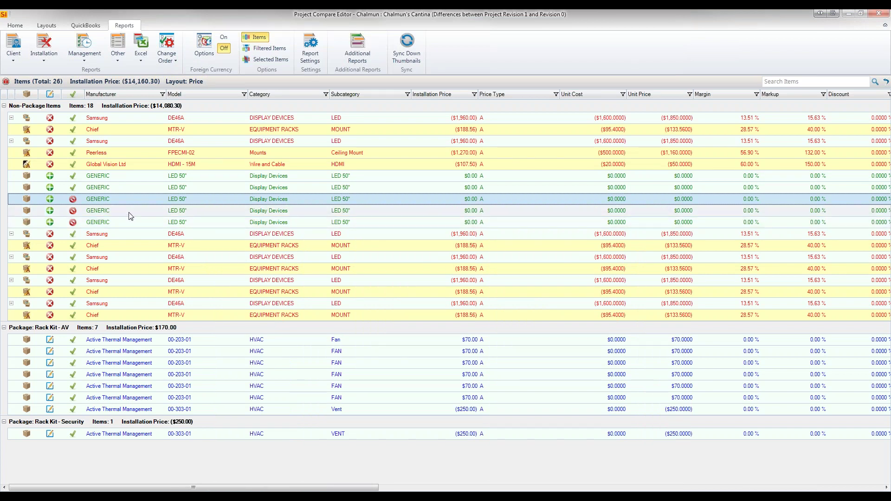
pyautogui.click(18, 26)
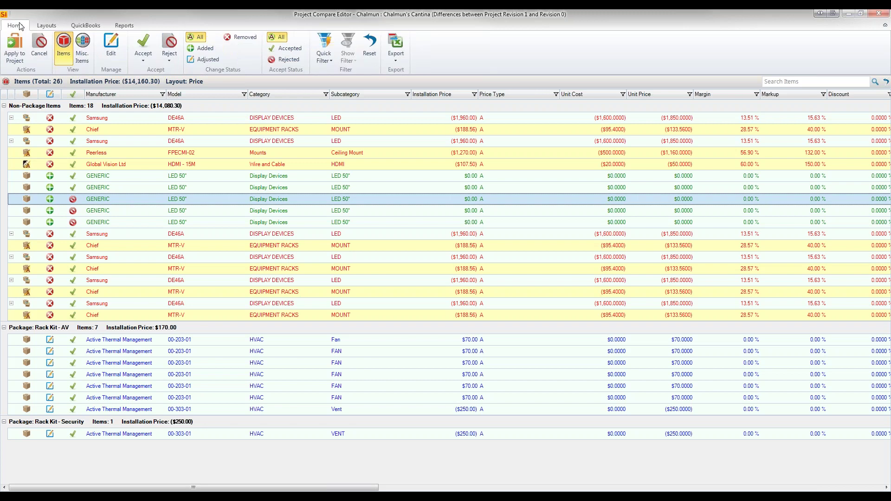
pyautogui.click(20, 59)
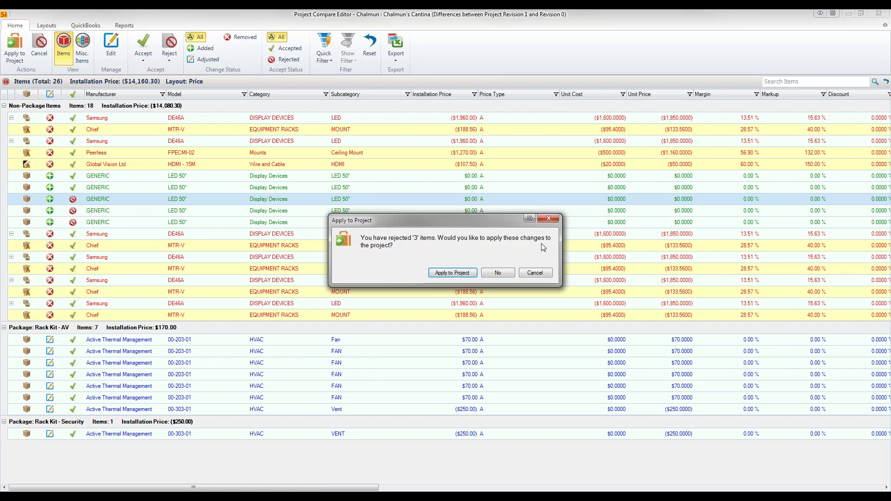
pyautogui.click(464, 274)
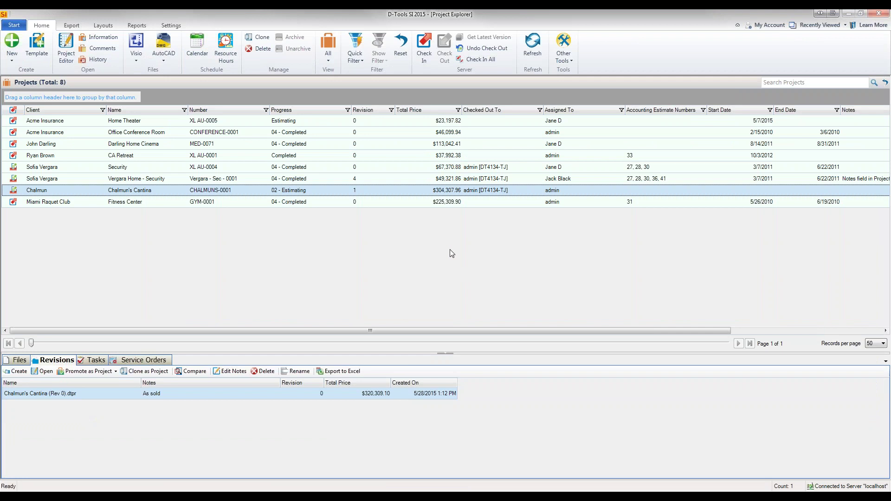
# Open the Chalmun's Cantina project for editing, search its items for "generic" and check the remaining LED 50" displays.
pyautogui.doubleClick(380, 191)
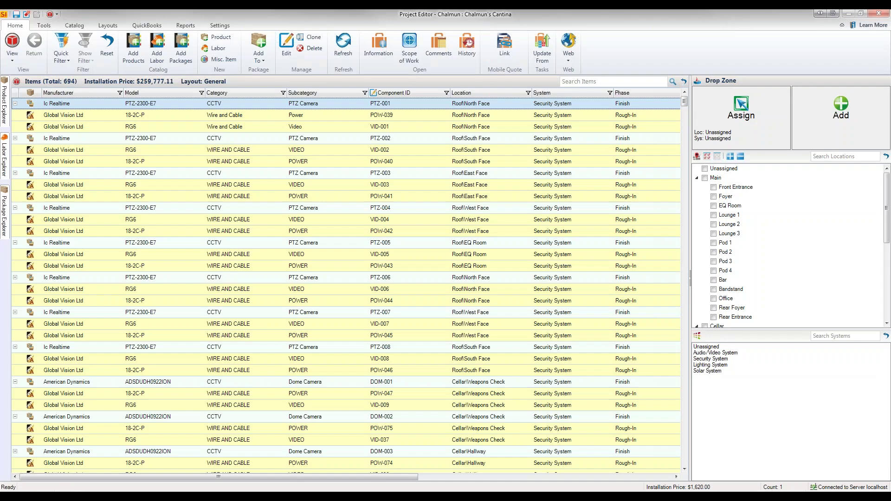
pyautogui.click(624, 83)
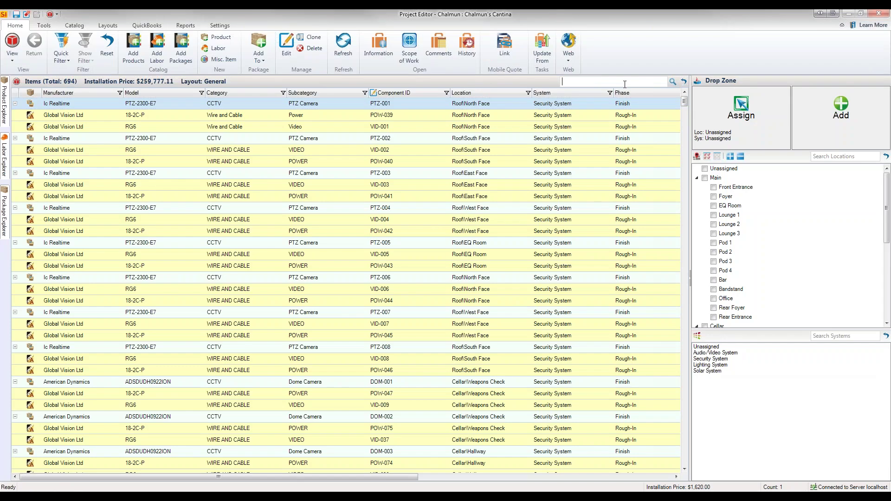
pyautogui.write('generic')
pyautogui.press('Return')
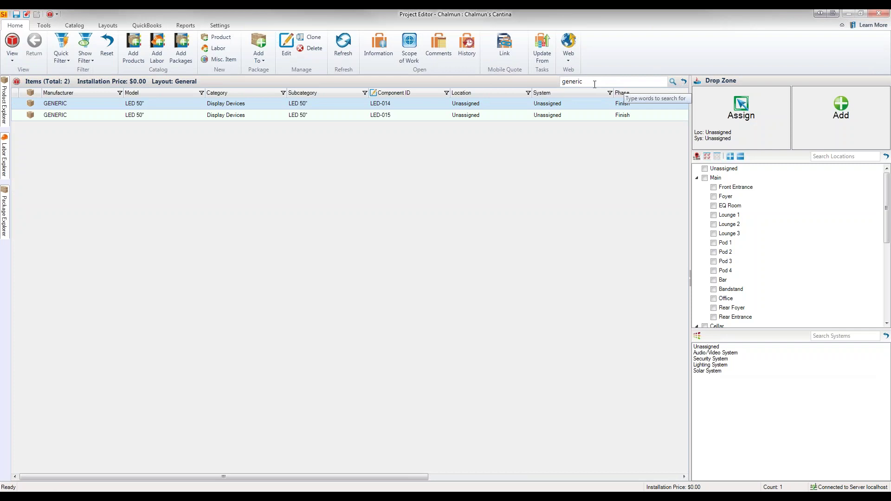
pyautogui.click(110, 116)
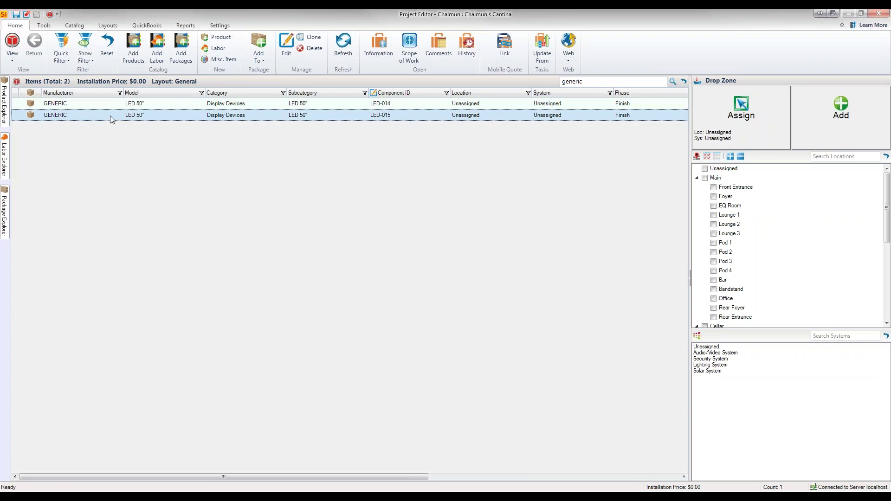
pyautogui.click(111, 104)
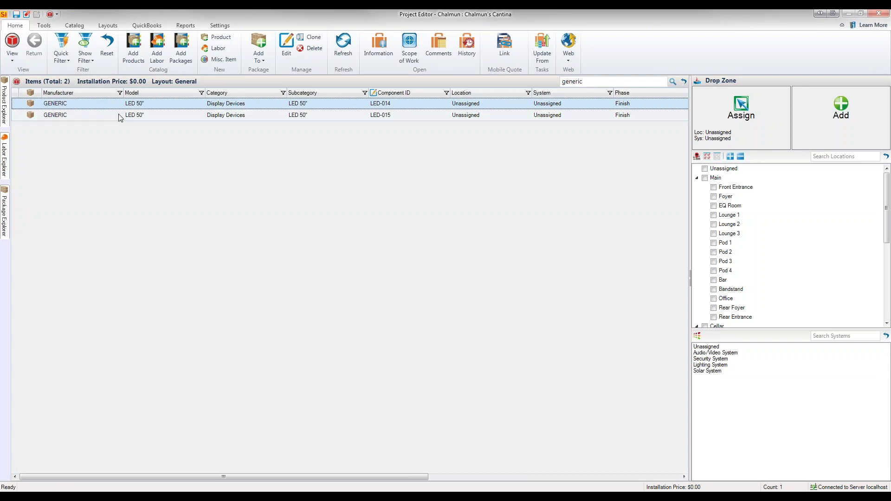
pyautogui.click(119, 115)
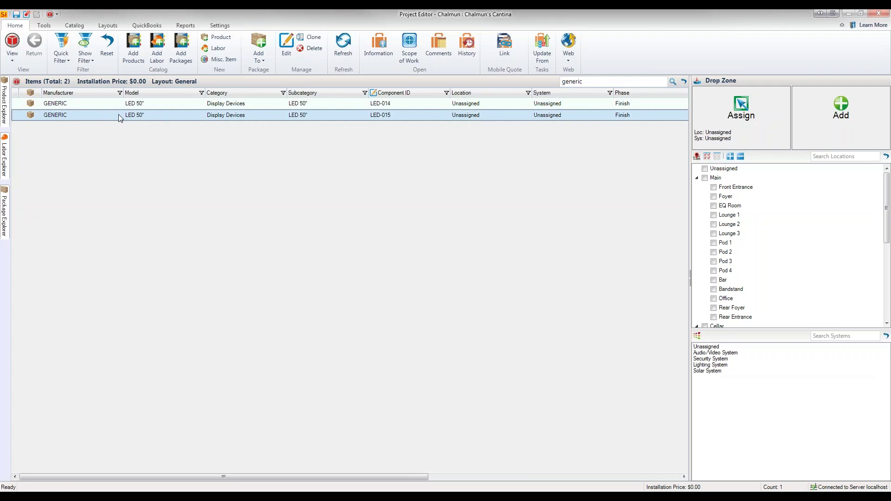
# Set the unit price of the GENERIC LED 50" display LED-014 to 450 and save it.
pyautogui.click(102, 106)
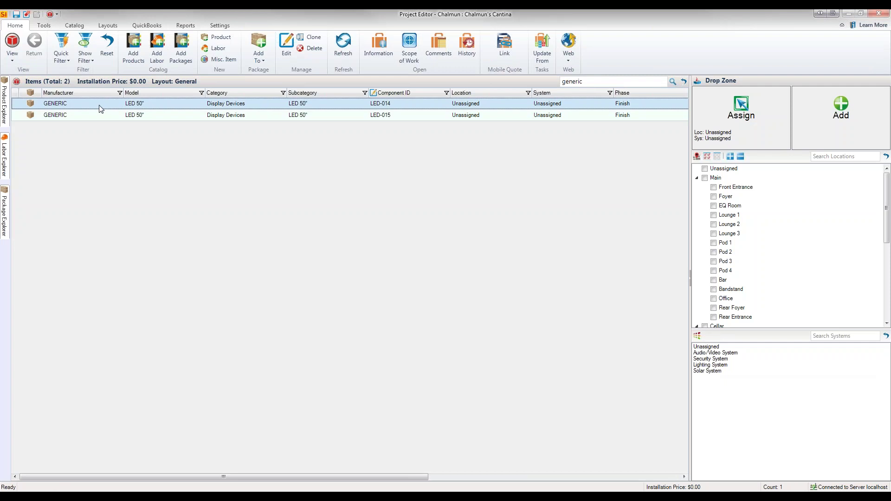
pyautogui.doubleClick(100, 108)
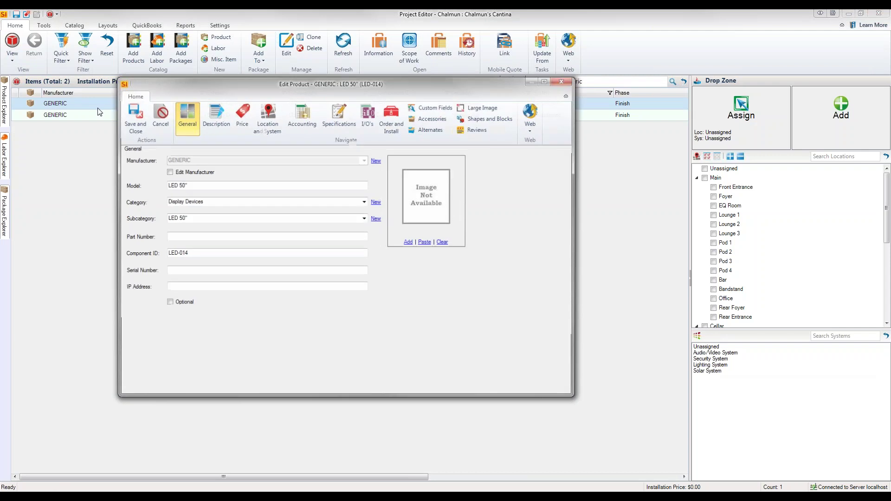
pyautogui.click(241, 123)
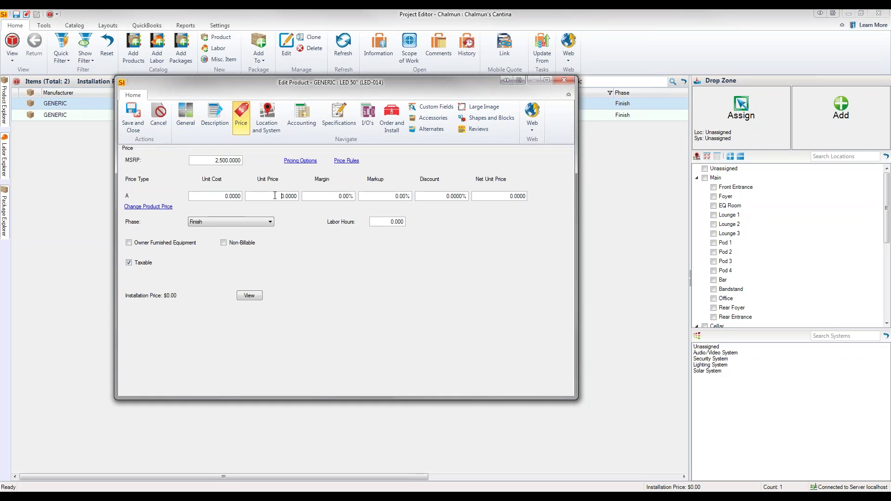
pyautogui.write('450')
pyautogui.click(133, 120)
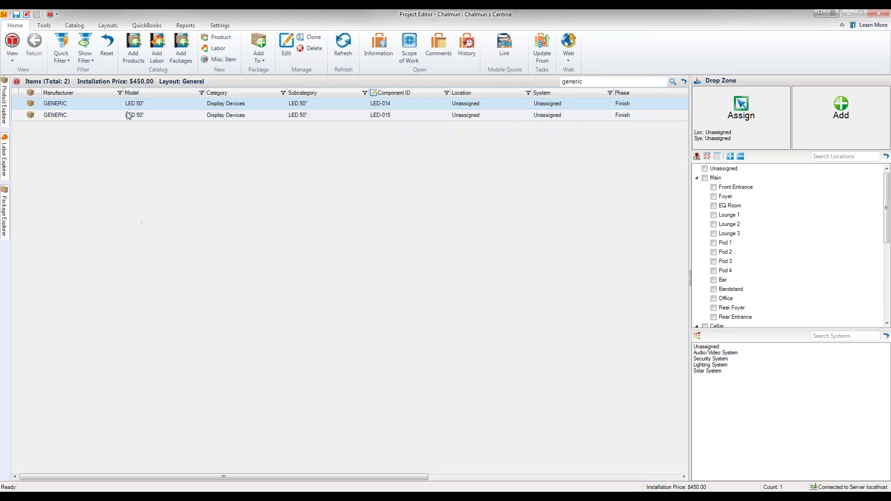
# Set the unit price of the GENERIC LED 50" display LED-015 to 450 and save it.
pyautogui.click(129, 115)
pyautogui.doubleClick(128, 115)
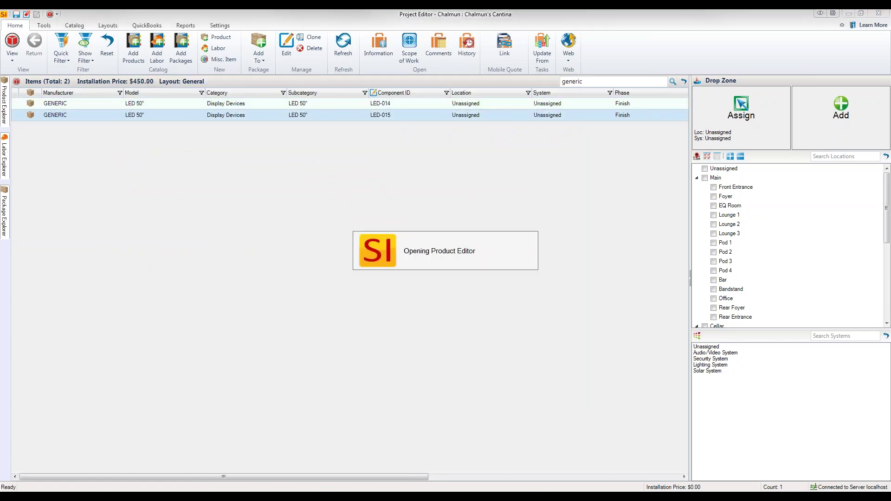
pyautogui.click(241, 117)
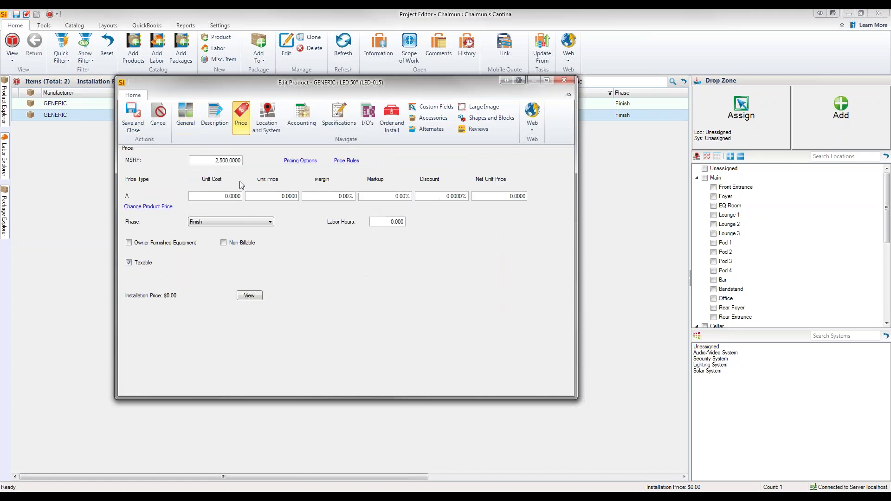
pyautogui.write('4500')
pyautogui.press('BackSpace')
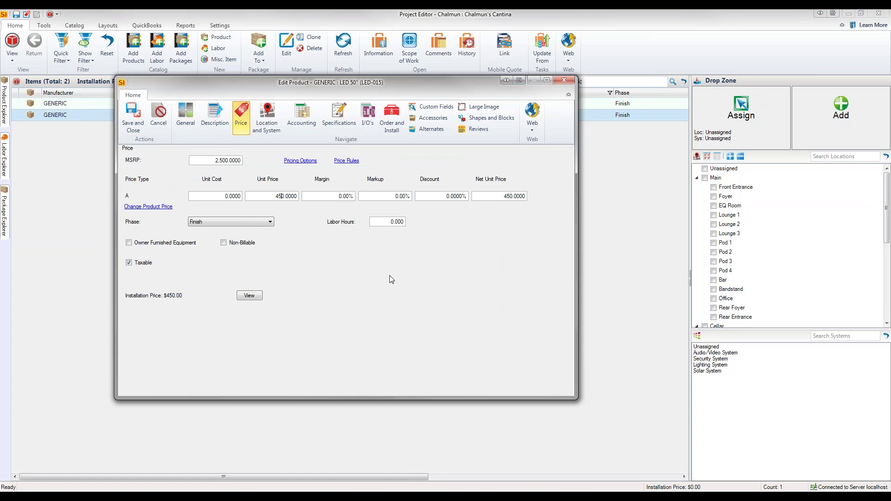
pyautogui.click(132, 124)
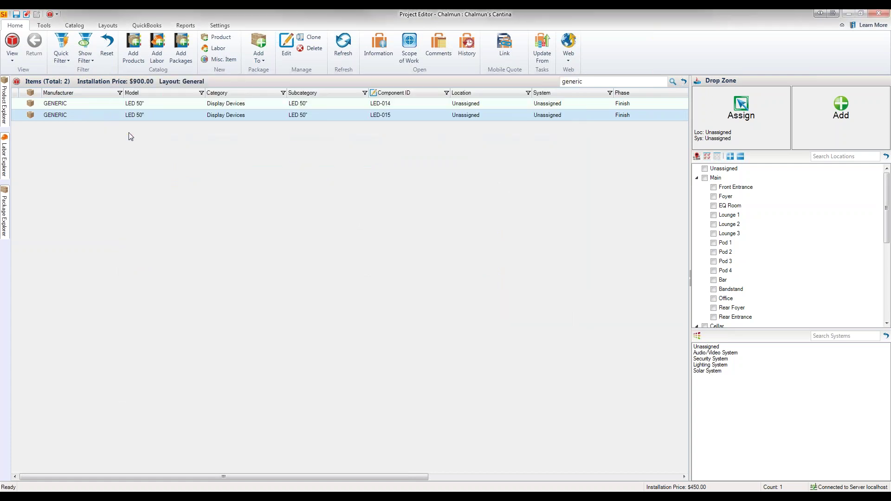
# Check the two repriced GENERIC displays and clear the item search to list all project items.
pyautogui.click(191, 107)
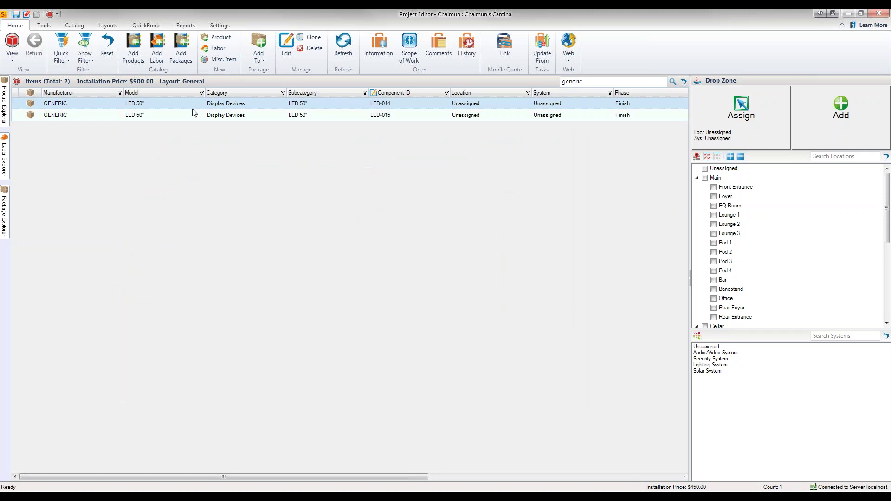
pyautogui.click(188, 116)
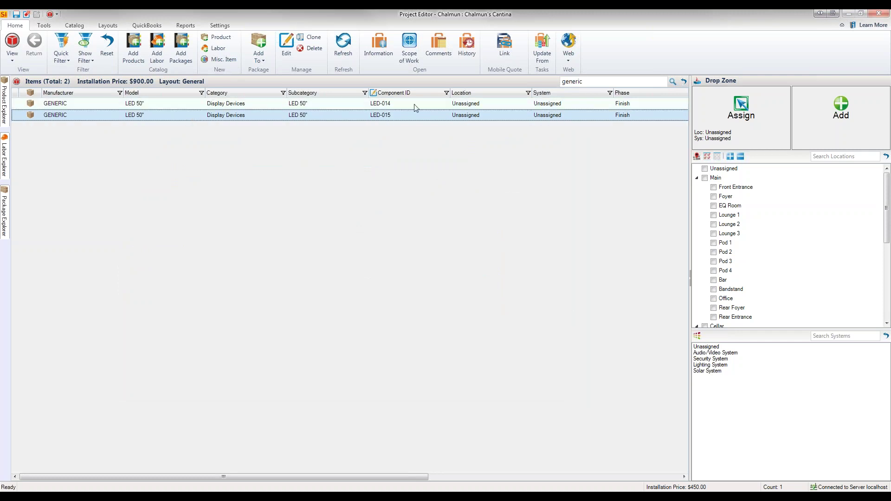
pyautogui.click(684, 82)
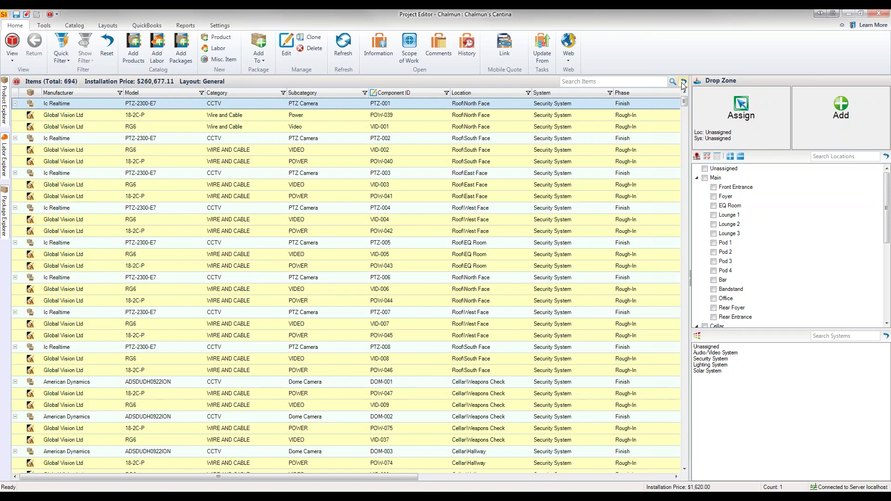
# Save the Chalmun's Cantina project and close its editor without checking the project in.
pyautogui.click(16, 15)
pyautogui.click(882, 13)
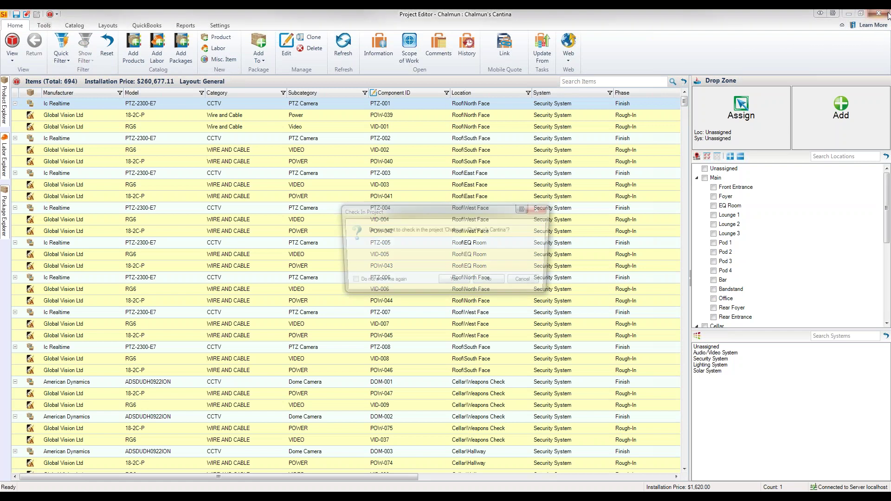
pyautogui.click(490, 281)
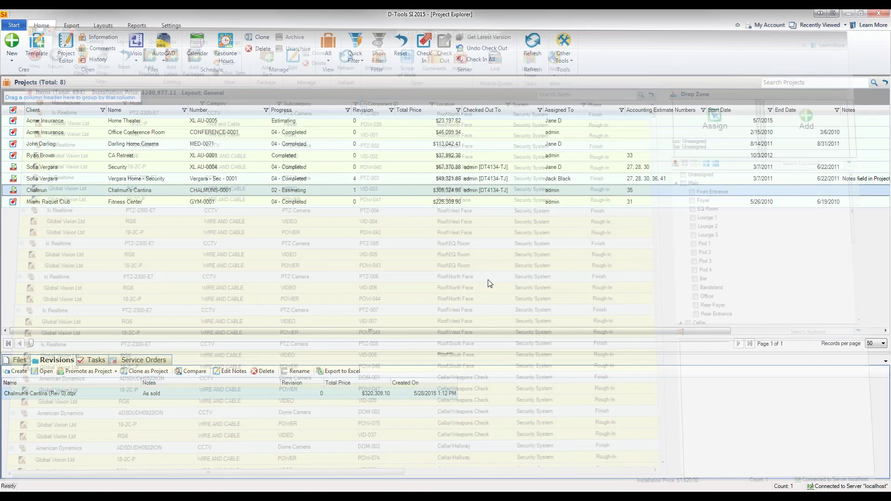
# Promote the Chalmun's Cantina Rev 0 revision to the current project, with the current project made a revision.
pyautogui.click(149, 398)
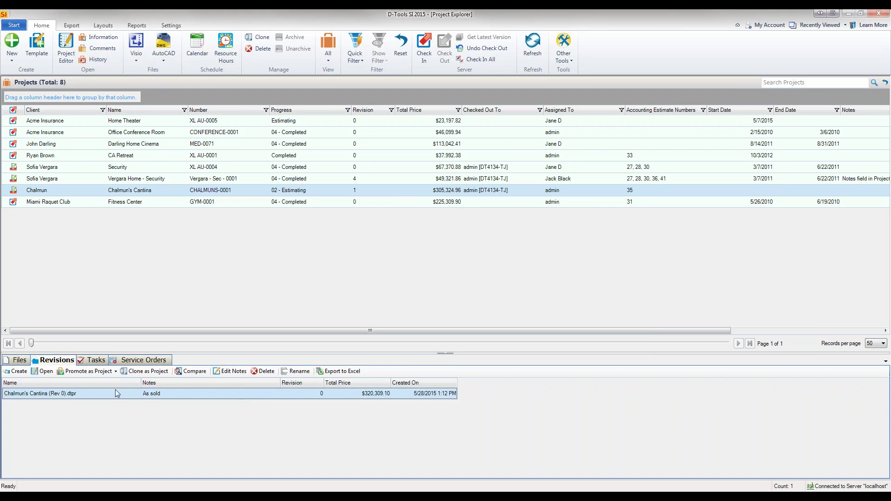
pyautogui.click(95, 373)
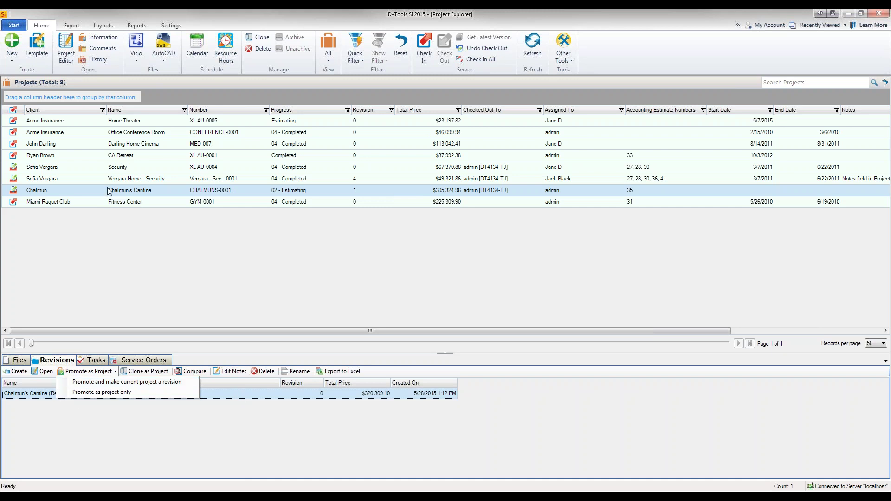
pyautogui.click(228, 409)
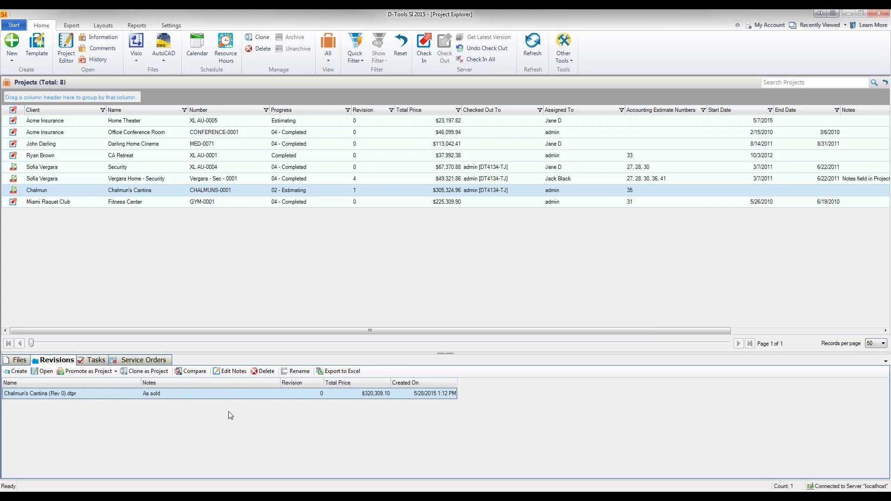
pyautogui.click(93, 374)
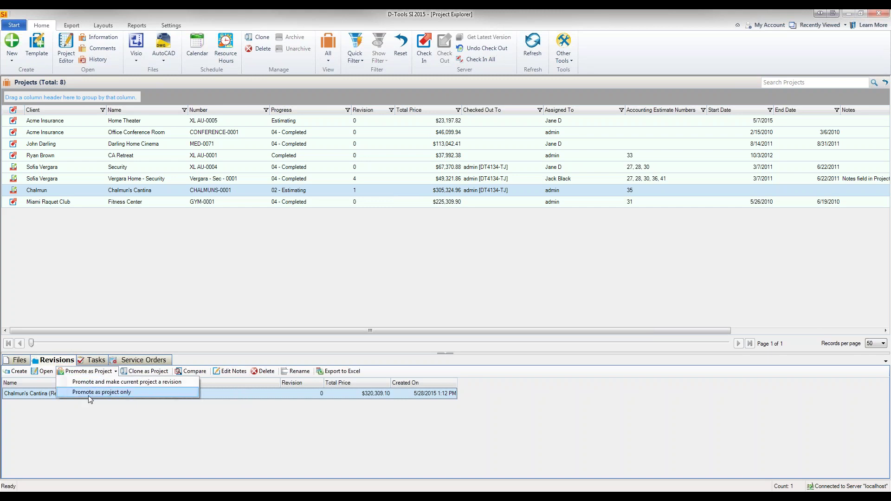
pyautogui.click(224, 400)
pyautogui.click(93, 372)
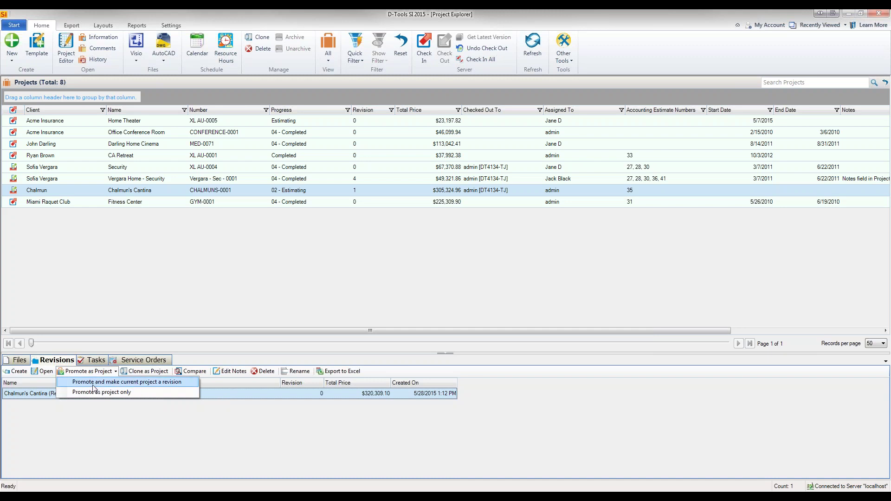
pyautogui.click(92, 384)
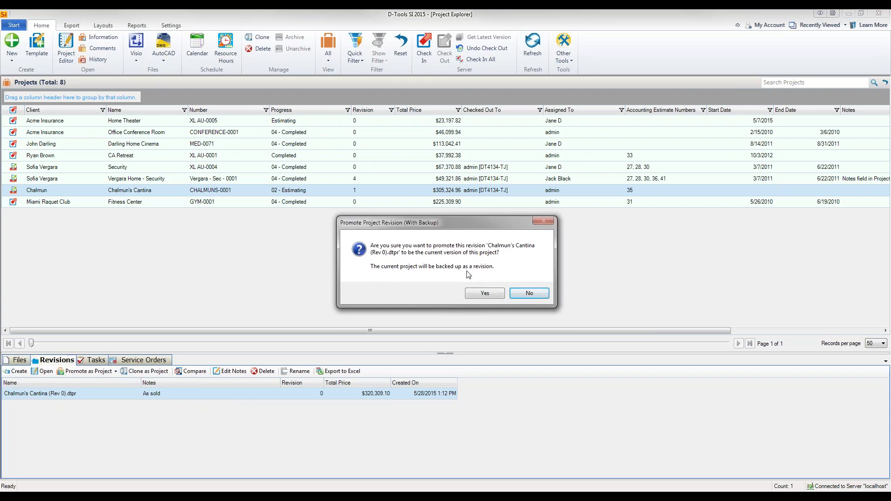
pyautogui.click(482, 294)
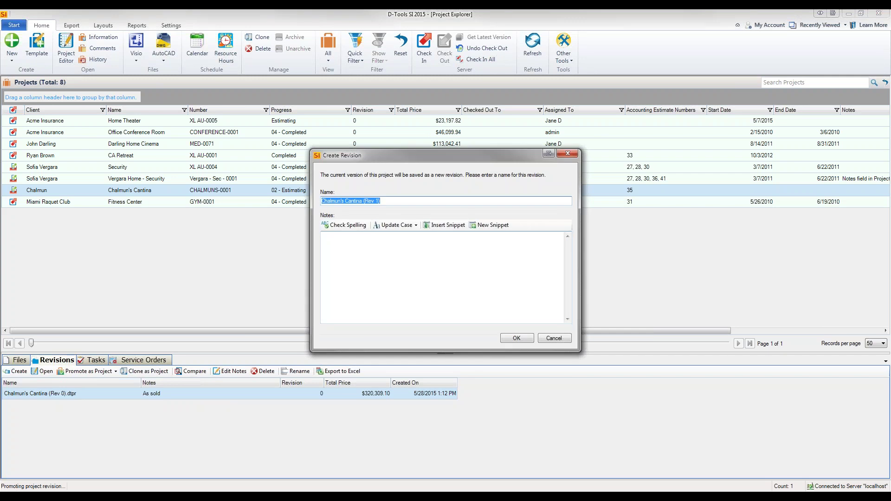
# Create the backup revision "Chalmun's Cantina (Rev 1)" with the note "Reverted to original".
pyautogui.click(480, 291)
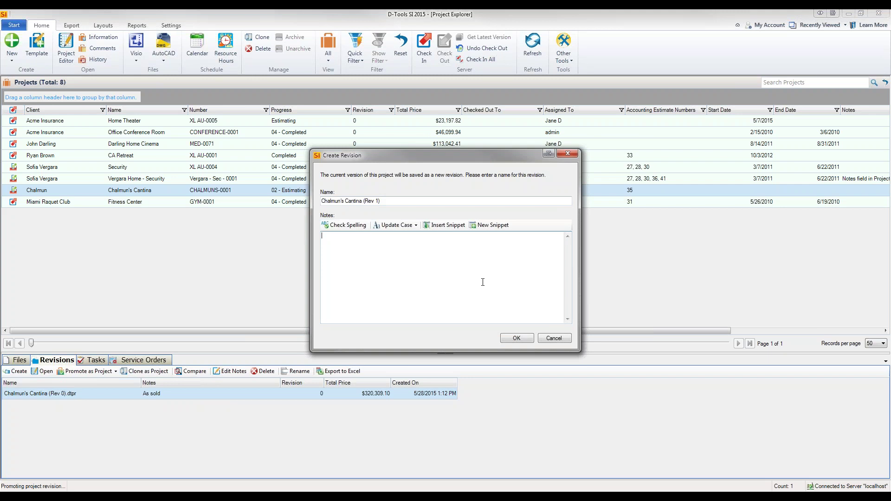
pyautogui.write('Reverted to original')
pyautogui.click(520, 338)
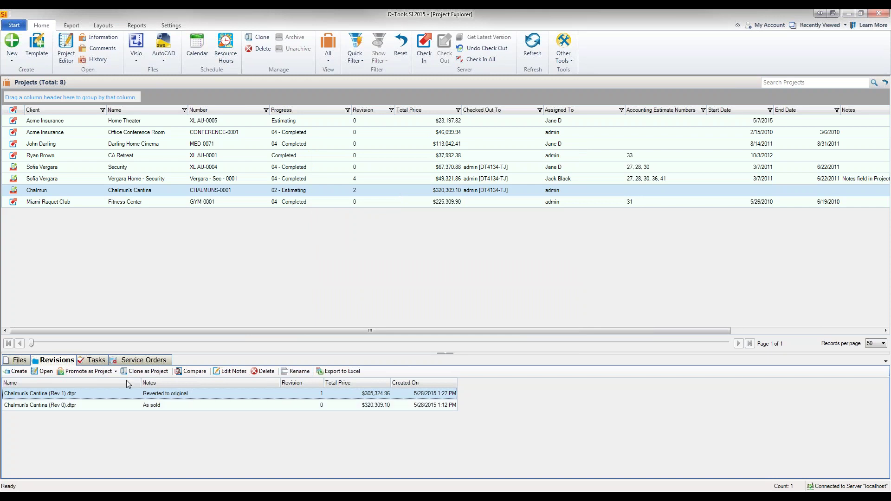
pyautogui.click(115, 371)
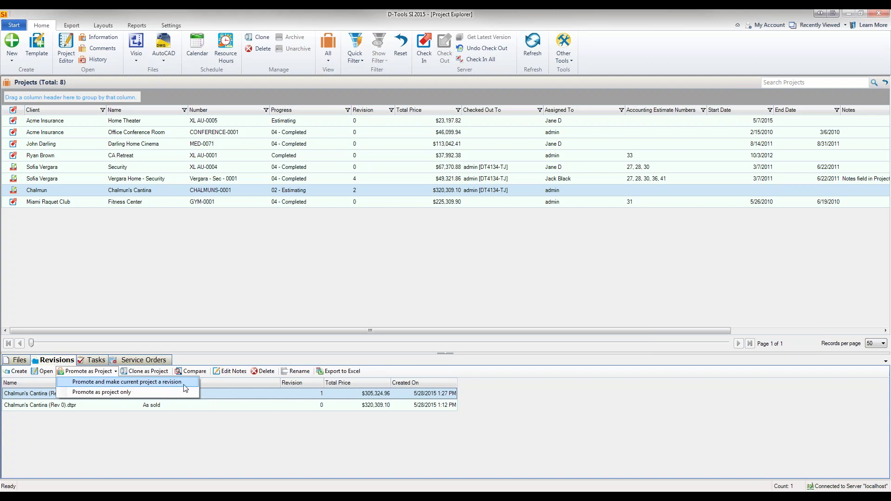
pyautogui.click(335, 407)
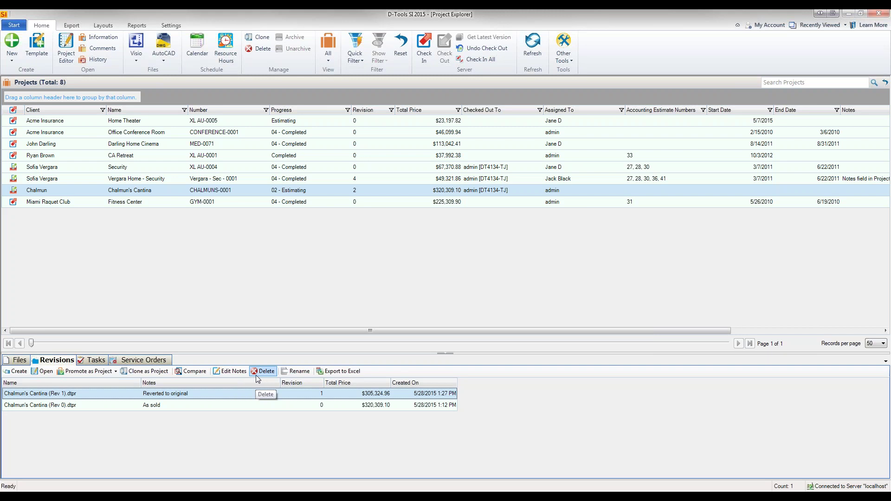
# Export the project's revisions list to Excel as "Chalmun's Cantina Project Revisions.xls" in the Documents library.
pyautogui.click(352, 370)
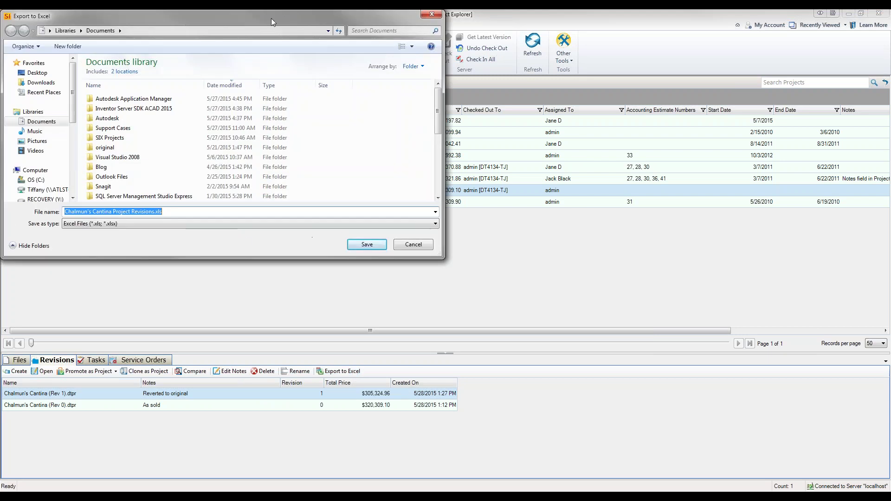
pyautogui.moveTo(398, 18); pyautogui.dragTo(717, 44)
pyautogui.press('Return')
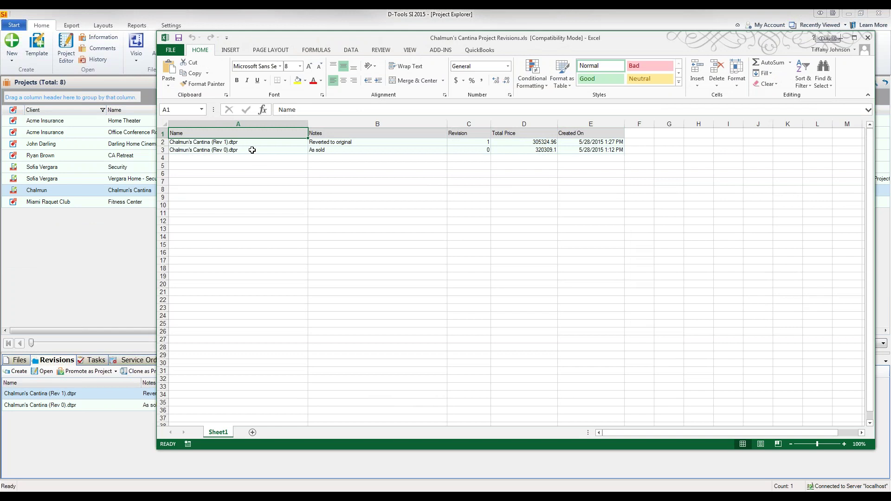
# Check the exported revisions workbook and close it, returning to the D-Tools SI home page.
pyautogui.click(252, 149)
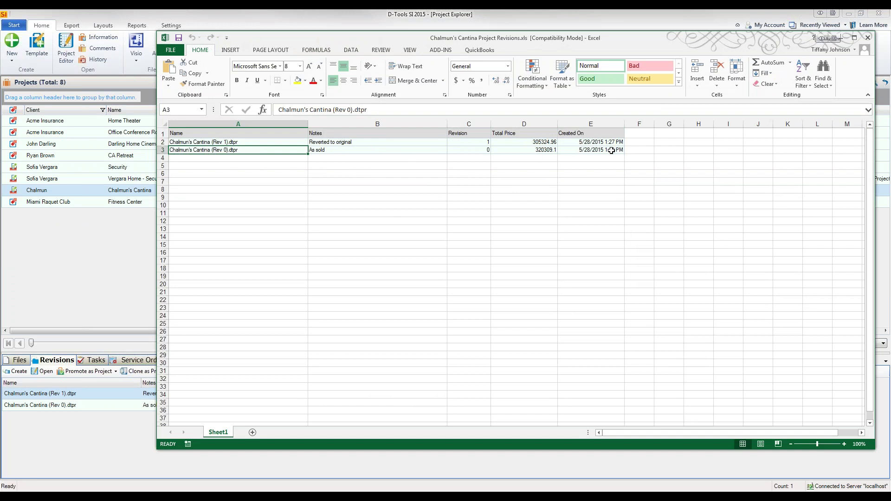
pyautogui.click(101, 433)
pyautogui.click(867, 38)
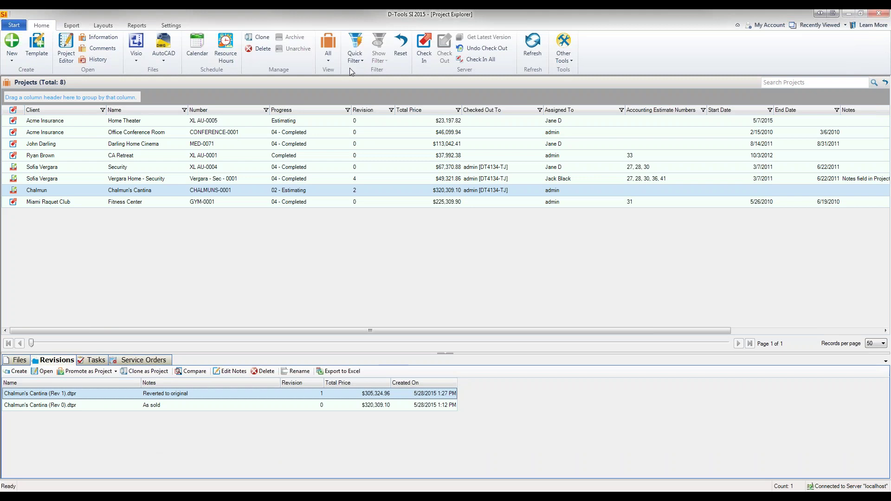
pyautogui.click(10, 27)
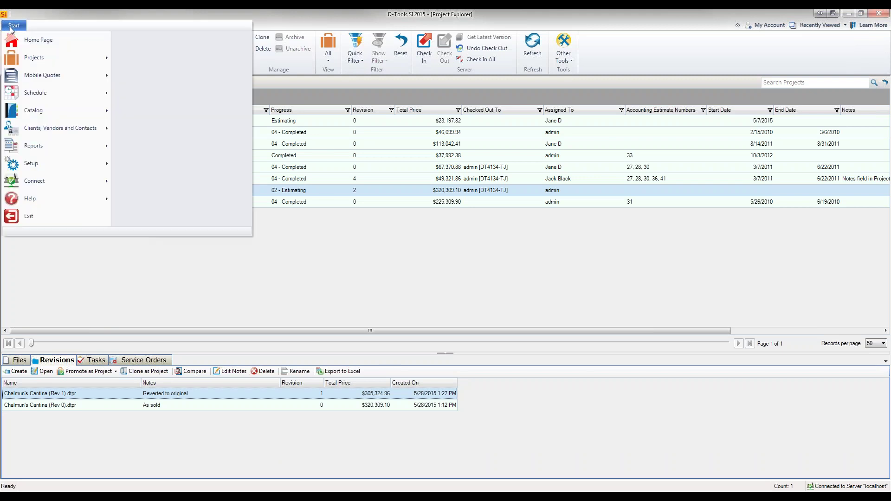
pyautogui.click(37, 40)
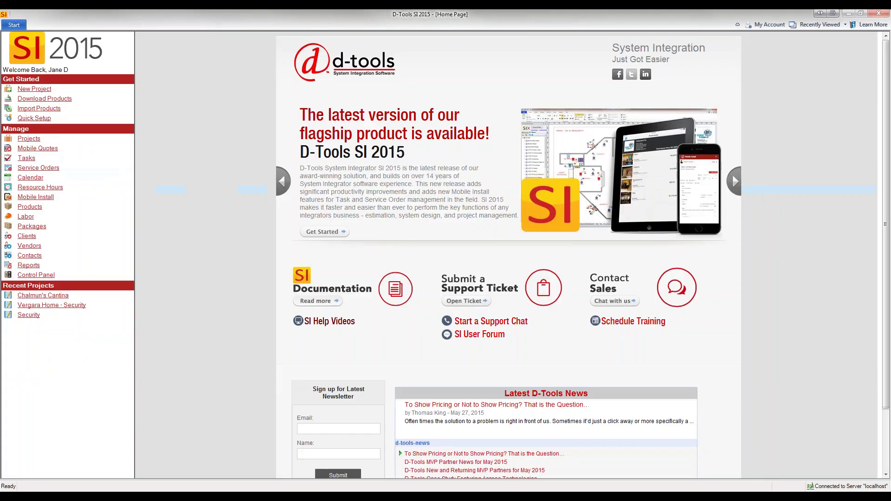